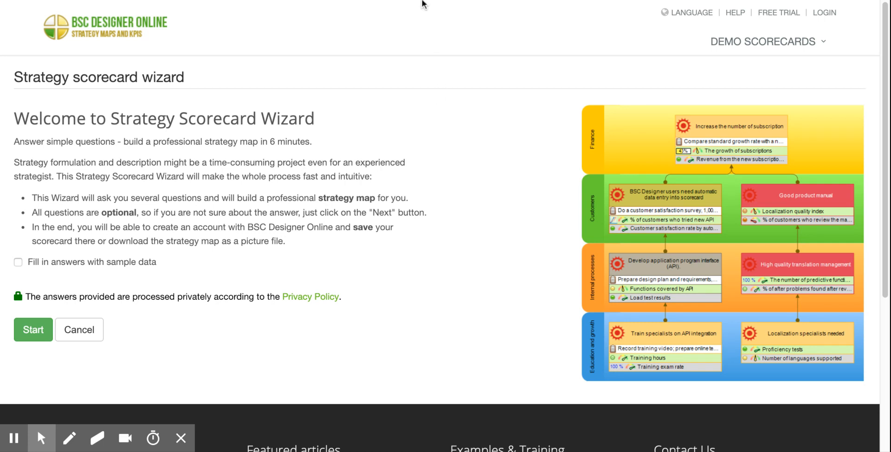
Open the BSC Designer Online home page and look over its feature overview, strategy map wizard link and pricing plans.
left_click(146, 30)
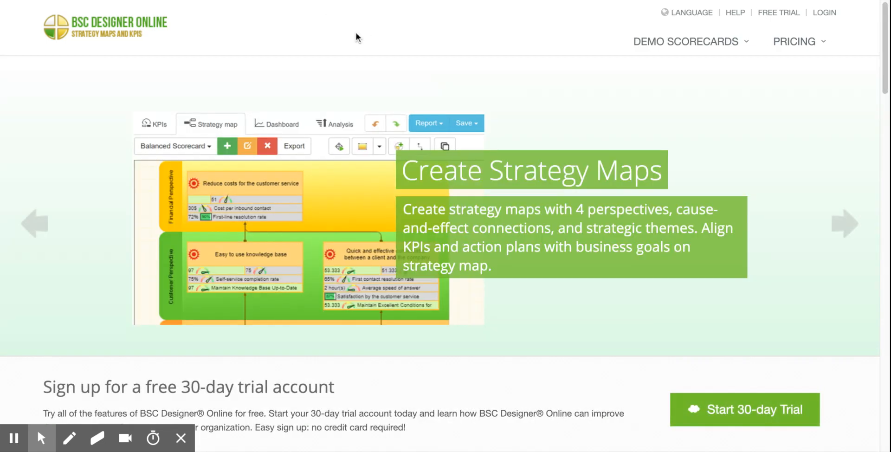
scroll(135, 211, "down", 13)
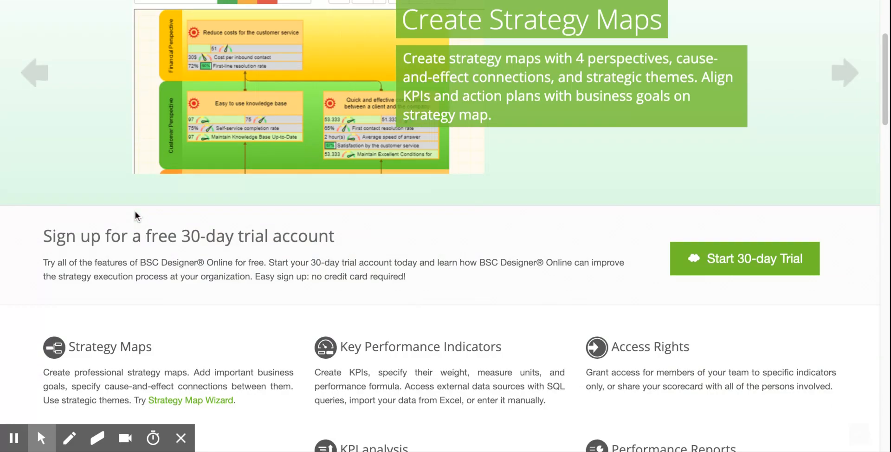
scroll(139, 204, "up", 4)
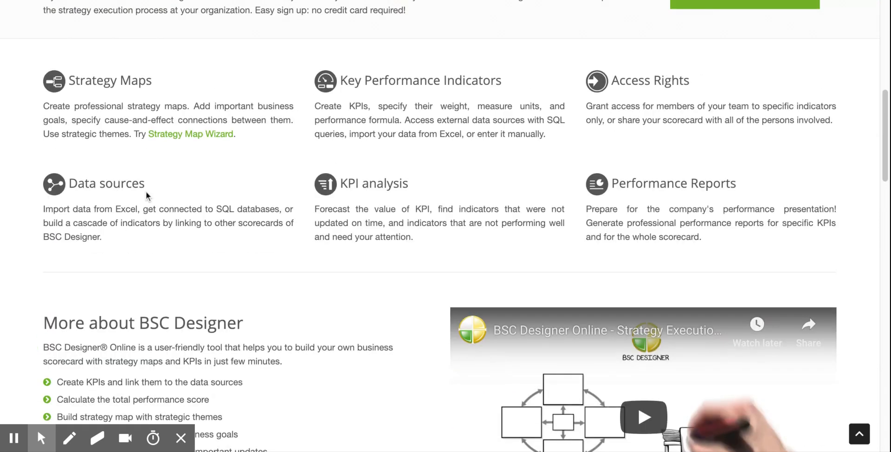
scroll(176, 302, "down", 5)
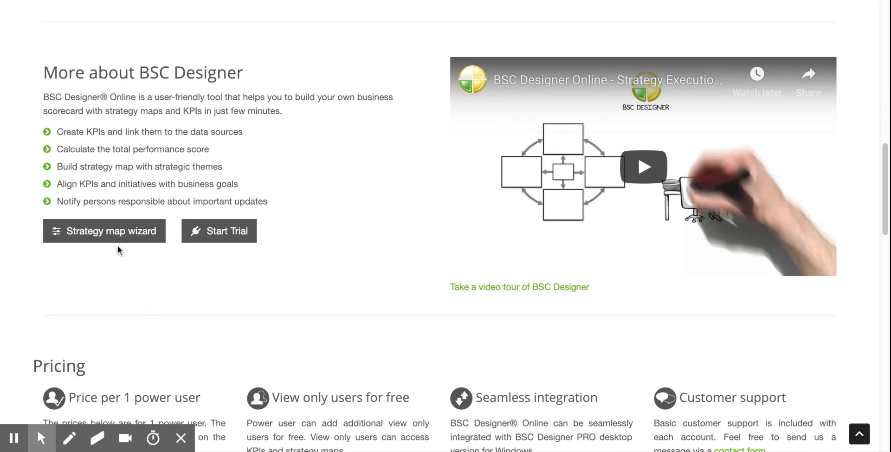
scroll(119, 260, "up", 15)
scroll(120, 259, "down", 20)
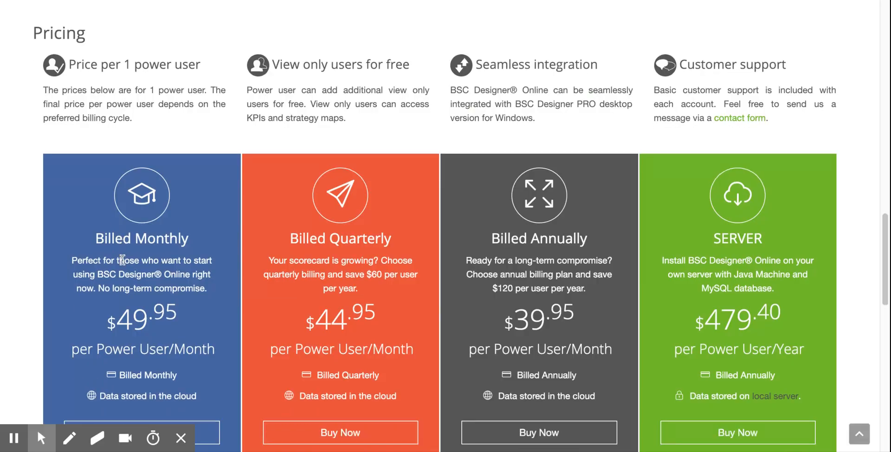
scroll(125, 257, "up", 20)
Log in to the BSC Designer Online account with the account e-mail and password.
mouse_move(728, 51)
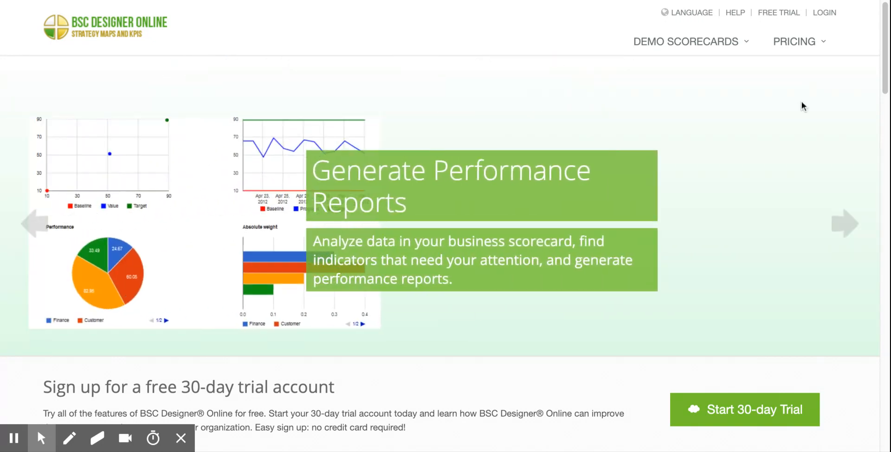
left_click(828, 16)
left_click_drag(349, 122, 1, 120)
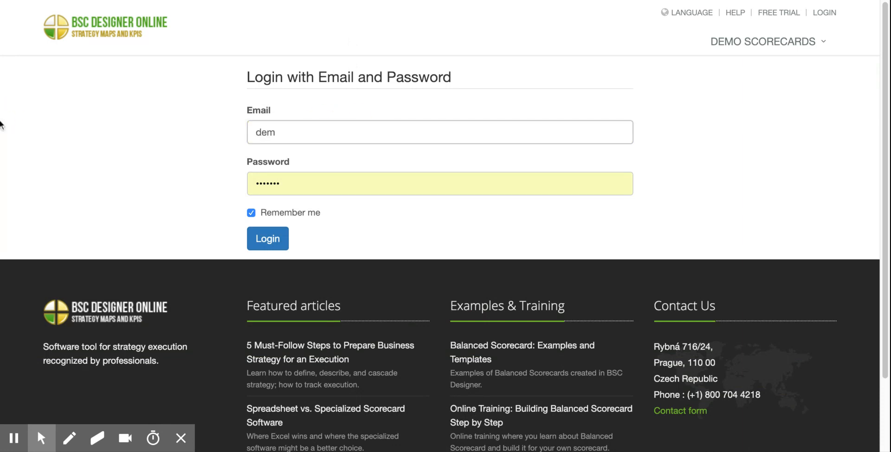
key("Tab")
type("•••••••")
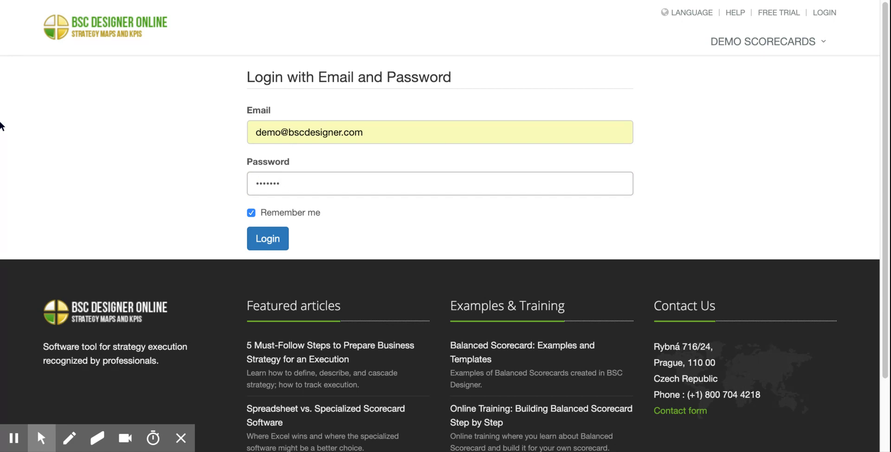
key("Return")
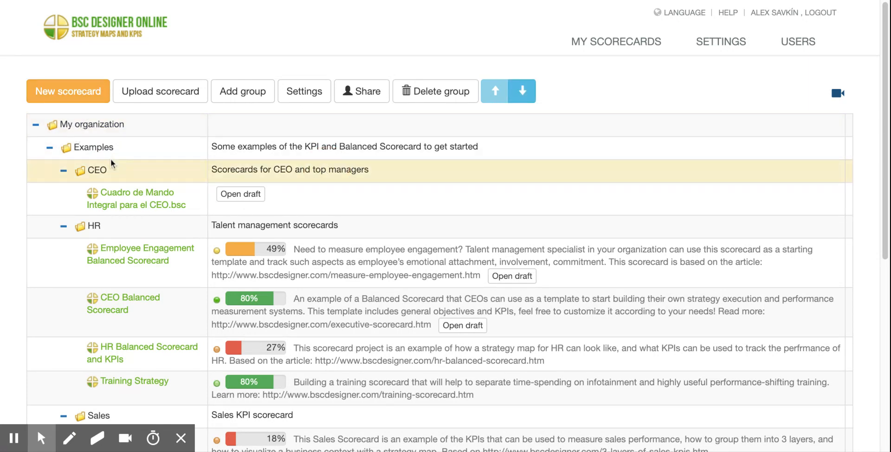
Create a new scorecard with the default name using the Strategy Scorecard Wizard.
left_click(58, 98)
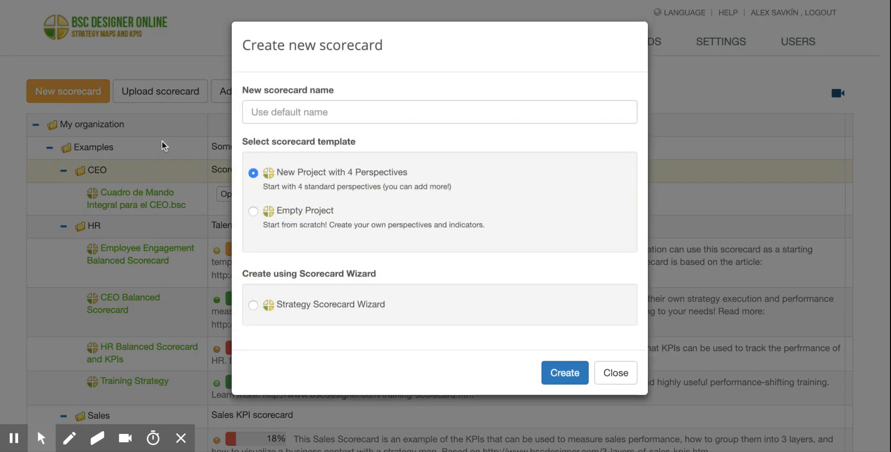
left_click(253, 307)
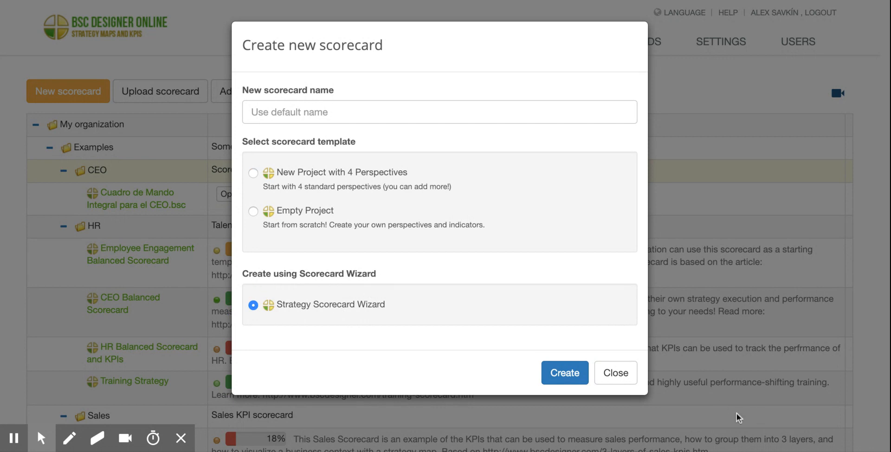
left_click(575, 380)
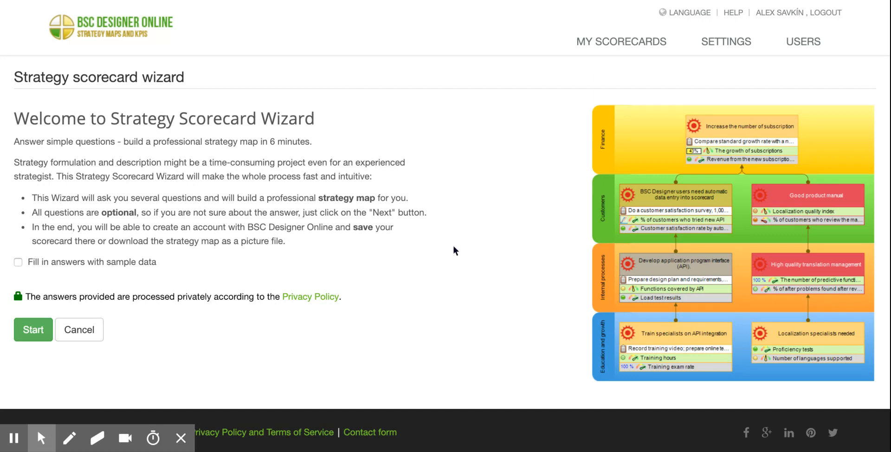
Read the wizard's welcome text on what it builds, how long it takes and whether questions are optional.
left_click_drag(183, 142, 8, 145)
triple_click(358, 140)
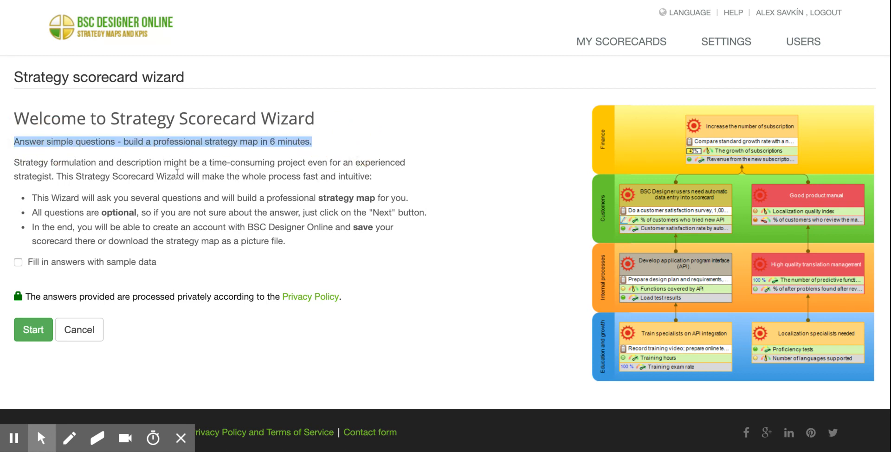
double_click(155, 142)
left_click_drag(154, 142, 258, 141)
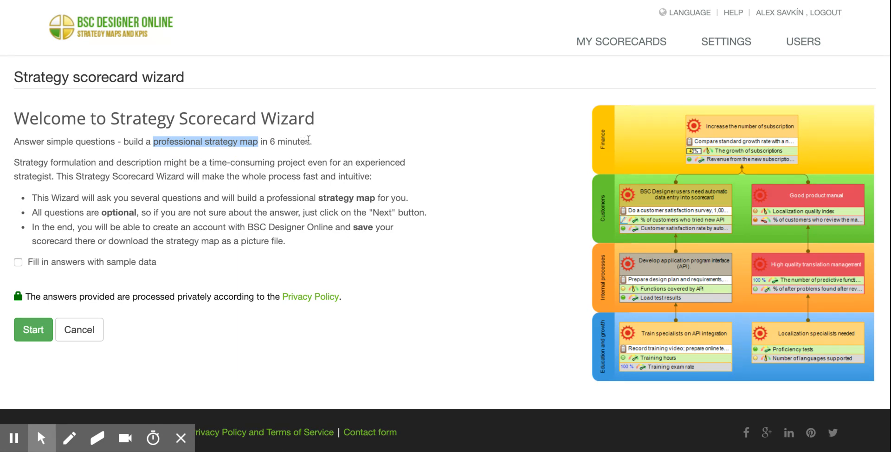
left_click_drag(309, 141, 272, 142)
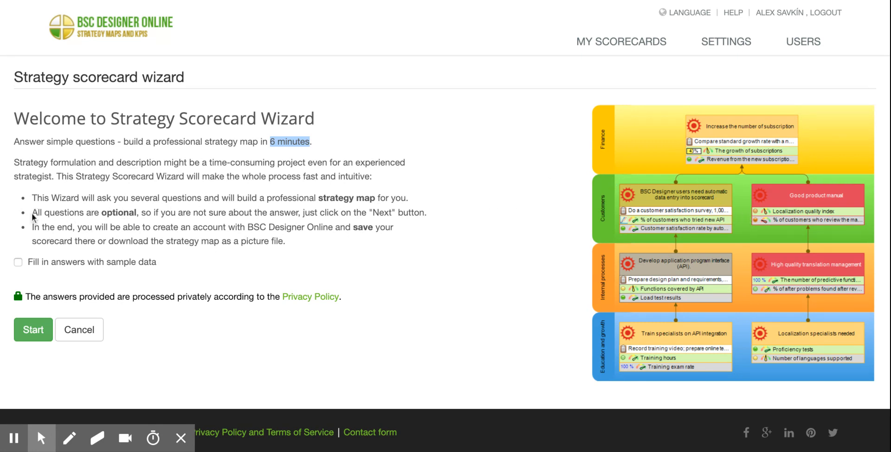
double_click(113, 213)
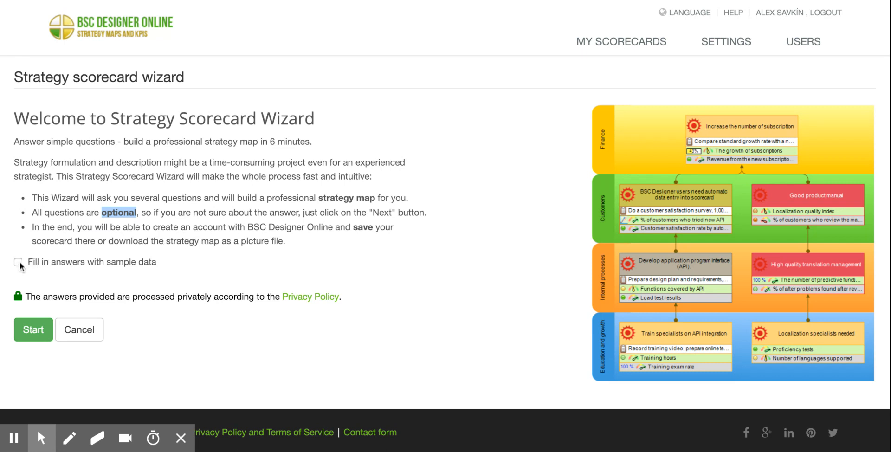
Start the wizard with answers filled in from sample data and review the sample customer need and customer description.
left_click_drag(30, 266, 169, 261)
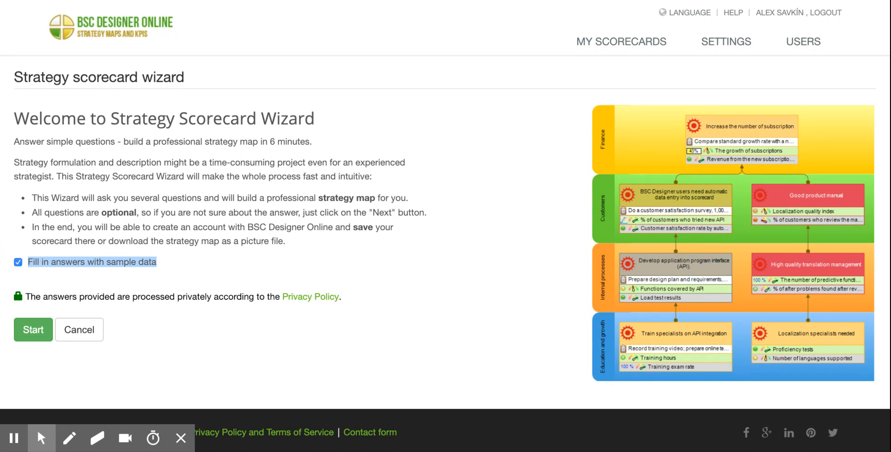
left_click(30, 272)
left_click(33, 331)
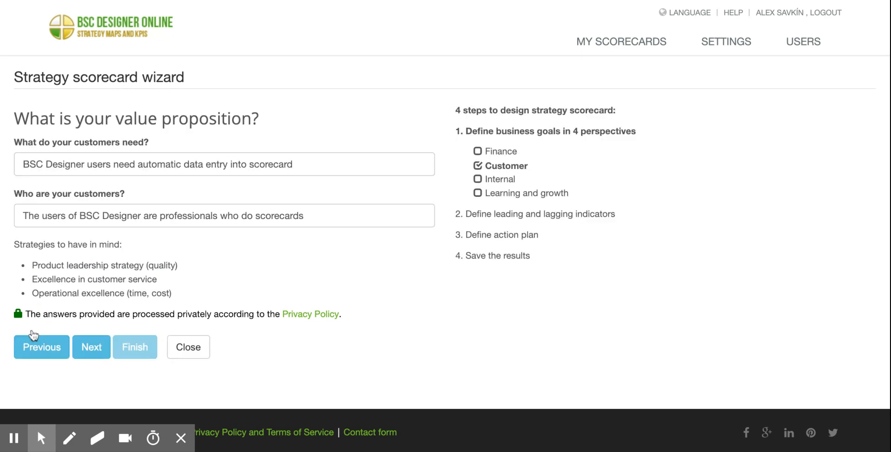
left_click_drag(23, 164, 332, 168)
left_click_drag(23, 216, 407, 219)
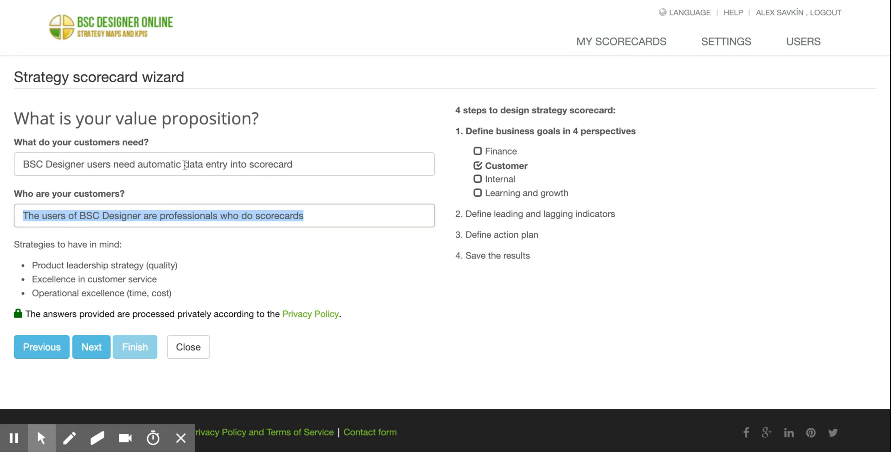
Return to the wizard's welcome page and restart it without the sample data.
left_click(92, 352)
left_click(64, 364)
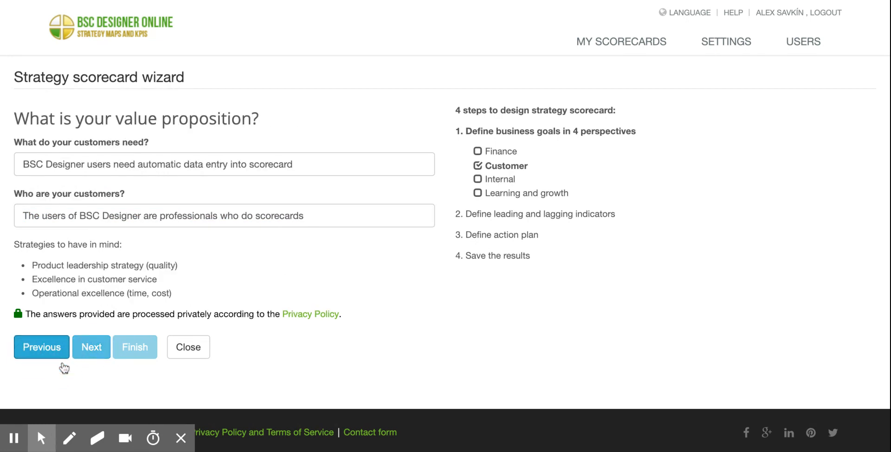
left_click(60, 354)
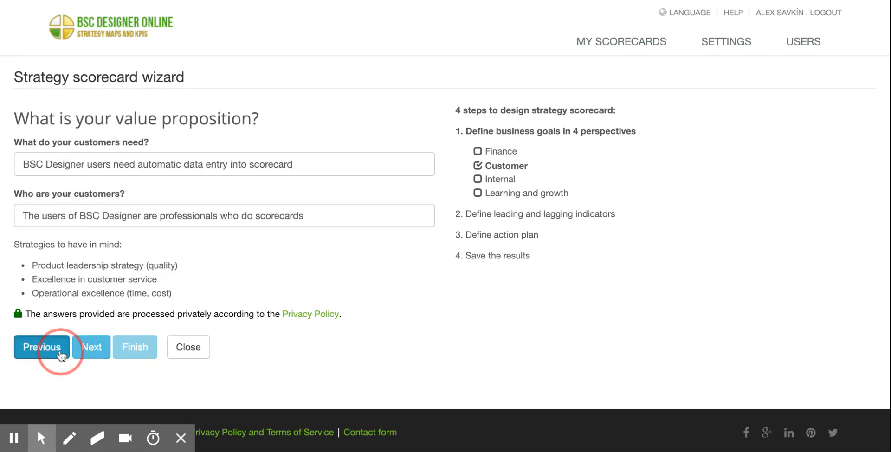
left_click(72, 265)
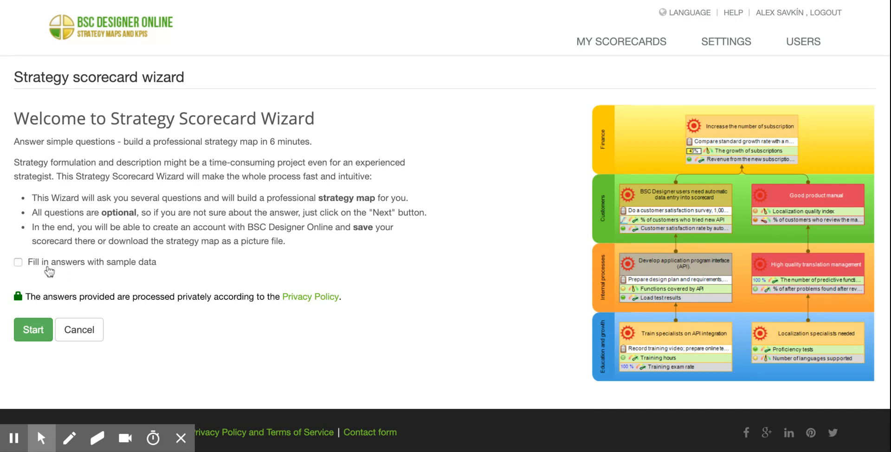
left_click(41, 336)
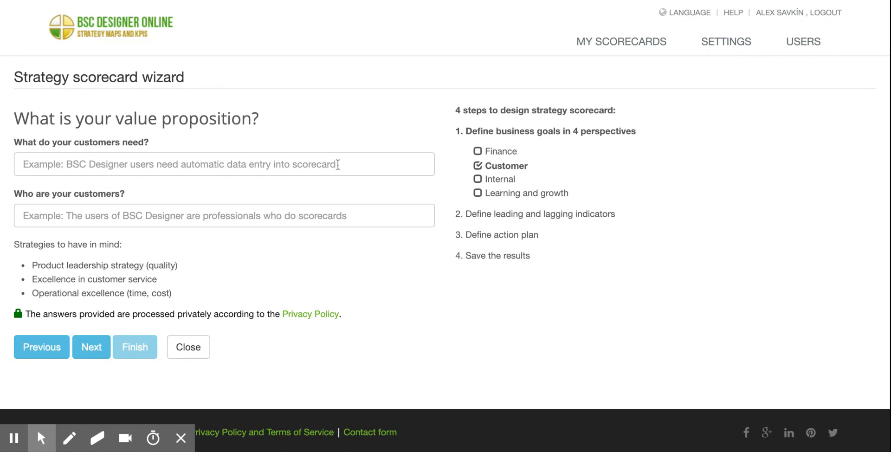
Try entering 123 as the customers' need, clear the answer and go back to the welcome page.
left_click(103, 167)
type("123")
left_click_drag(103, 168, 2, 171)
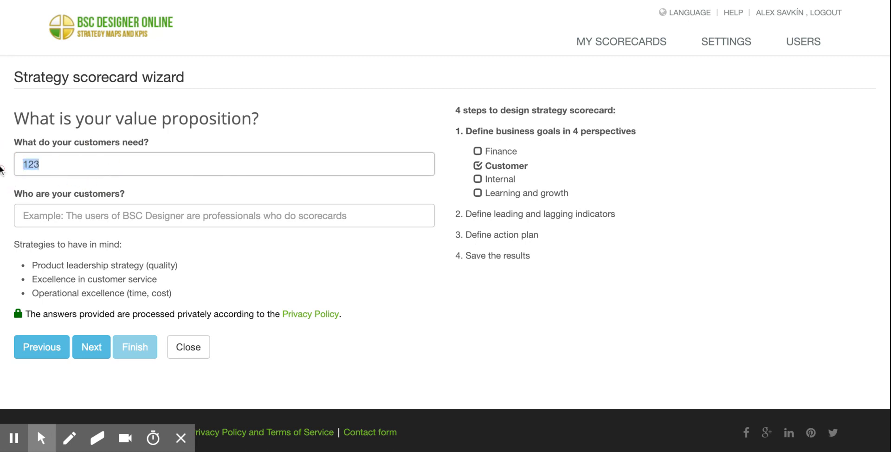
key("BackSpace")
key("alt+k")
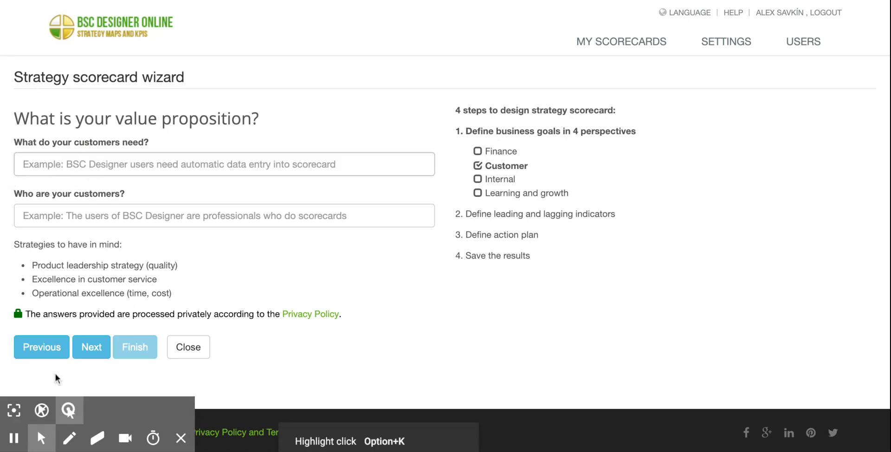
left_click(50, 351)
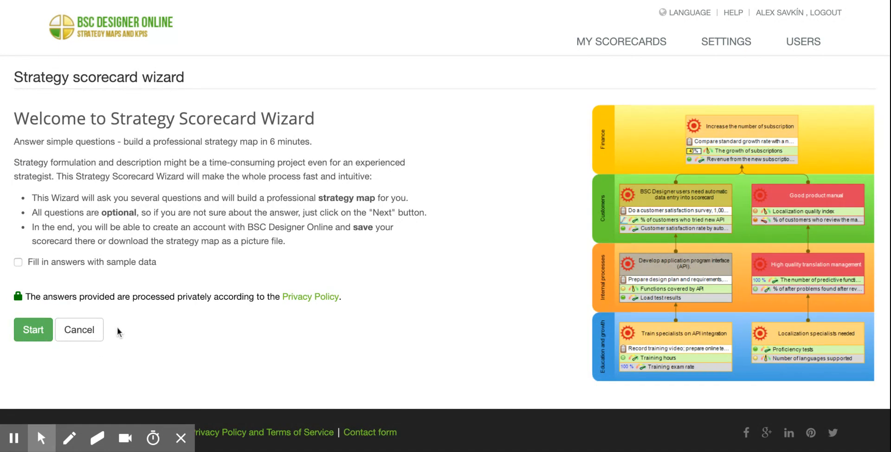
Check the privacy note, enable filling in answers with sample data and start the wizard.
left_click_drag(52, 297, 175, 297)
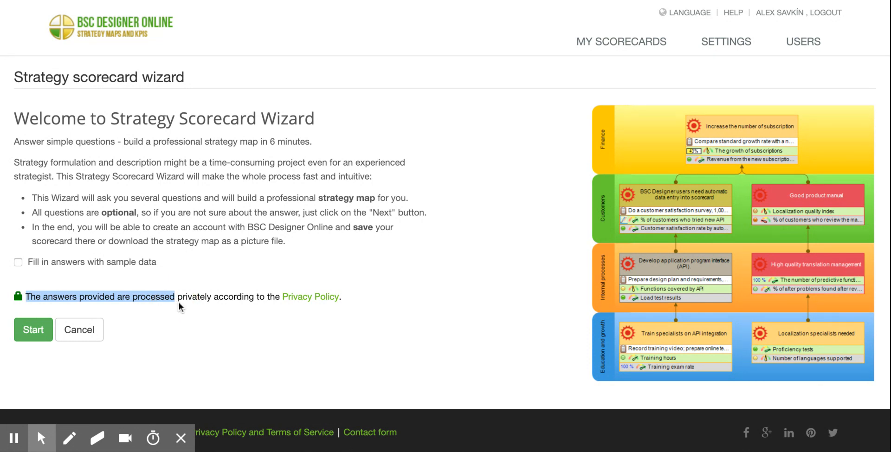
left_click(206, 300)
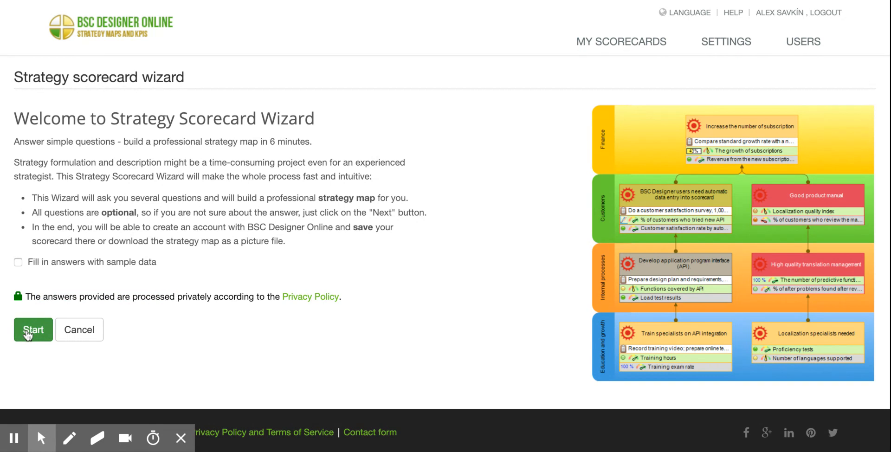
left_click(74, 267)
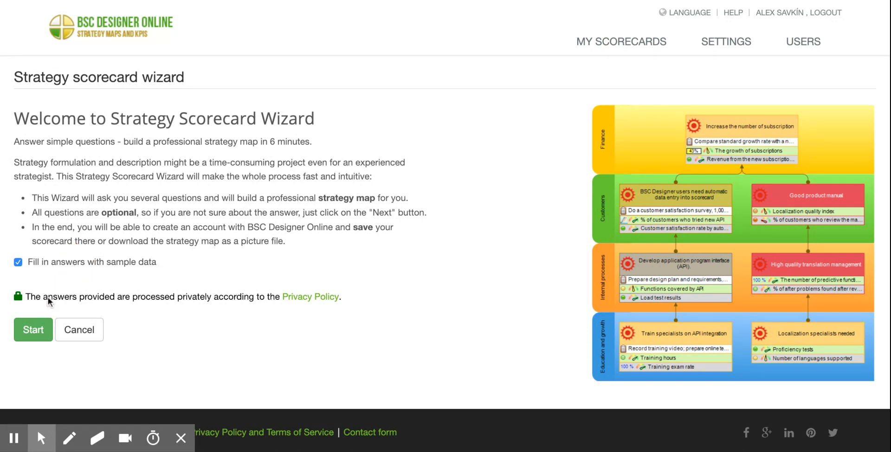
left_click(38, 334)
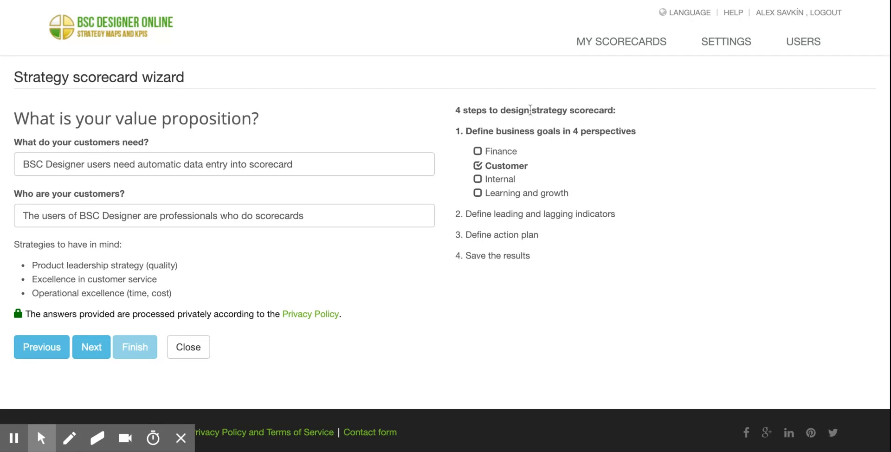
Examine the outline of the four scorecard design steps and the four perspectives under the business goals step.
left_click_drag(454, 113, 648, 112)
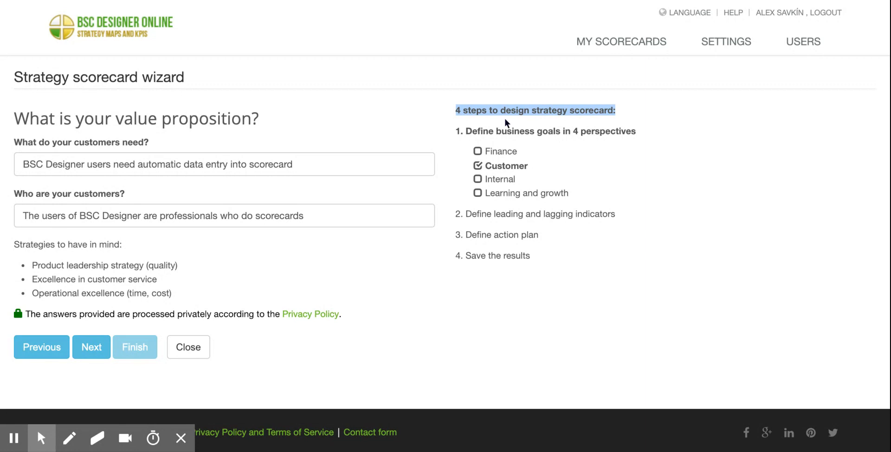
left_click_drag(478, 132, 636, 135)
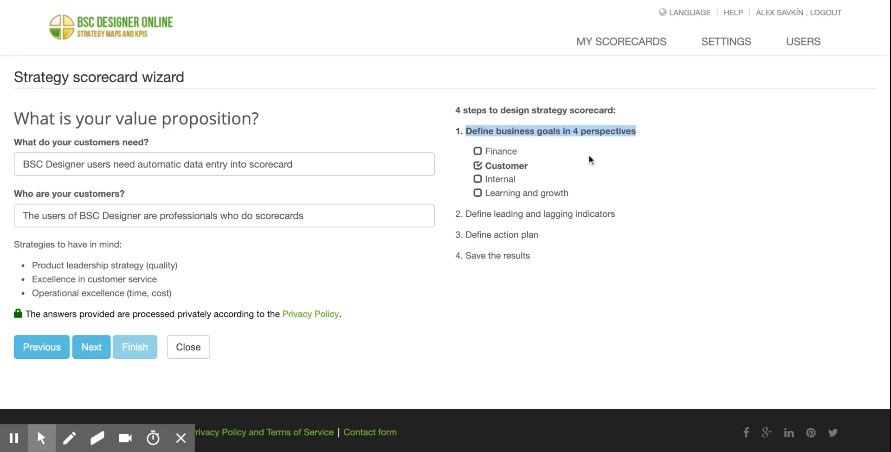
left_click(581, 136)
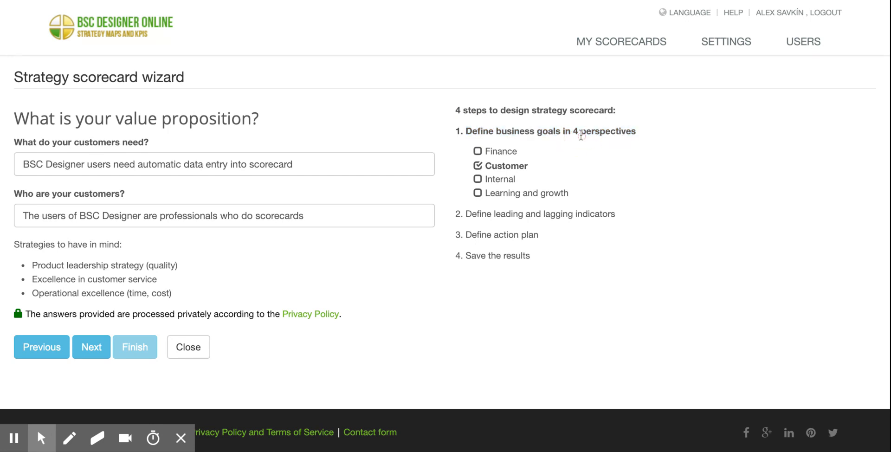
left_click_drag(485, 165, 528, 166)
left_click(528, 166)
left_click(503, 184)
left_click_drag(486, 192, 591, 198)
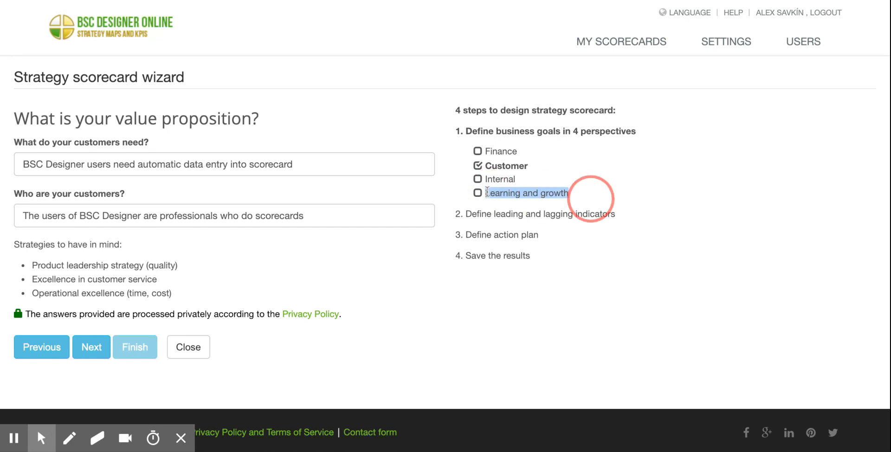
left_click(505, 156)
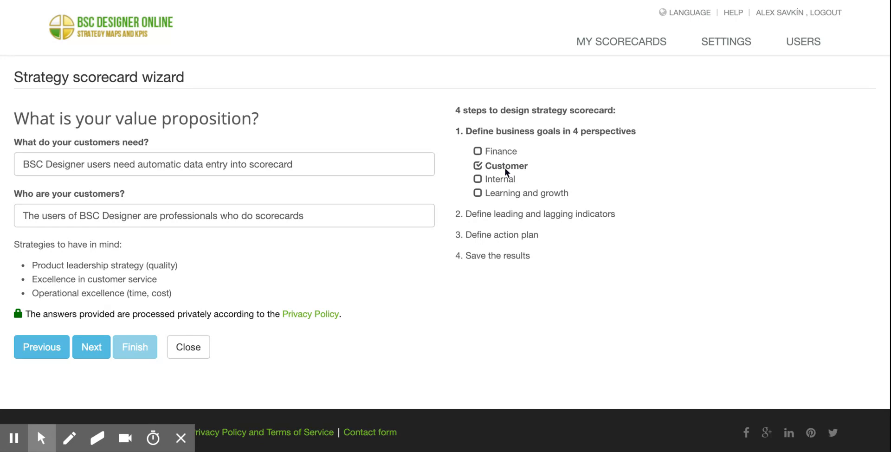
Review the remaining perspectives in the wizard's outline and its steps for indicators, action plan and saving the results.
left_click_drag(486, 166, 573, 191)
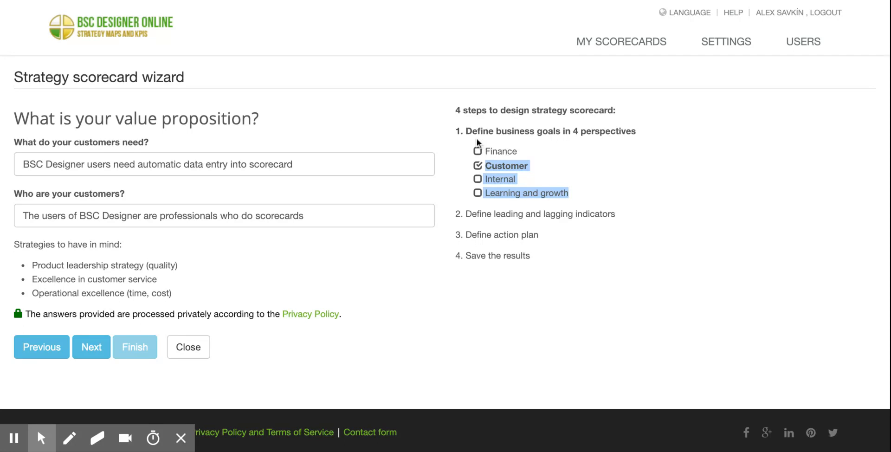
left_click_drag(467, 131, 687, 142)
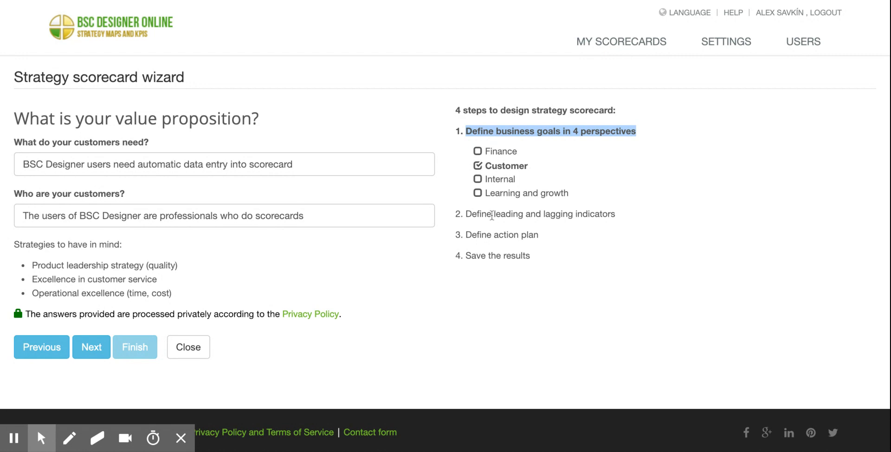
left_click_drag(491, 215, 598, 216)
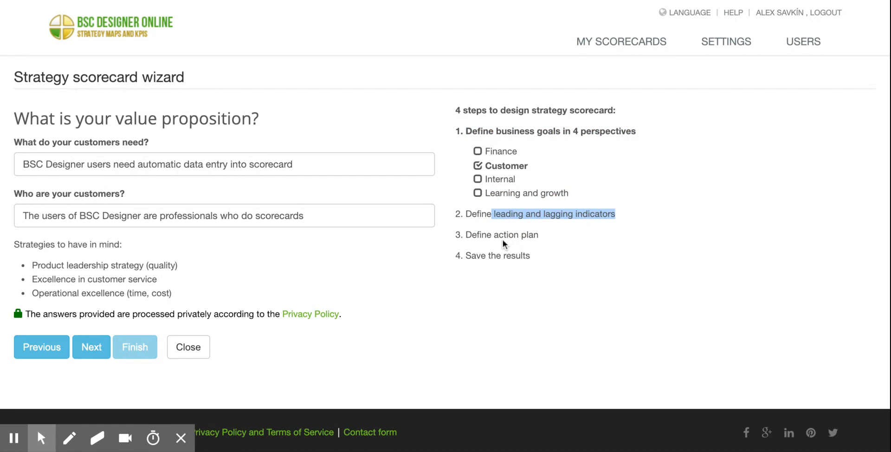
left_click_drag(491, 235, 468, 257)
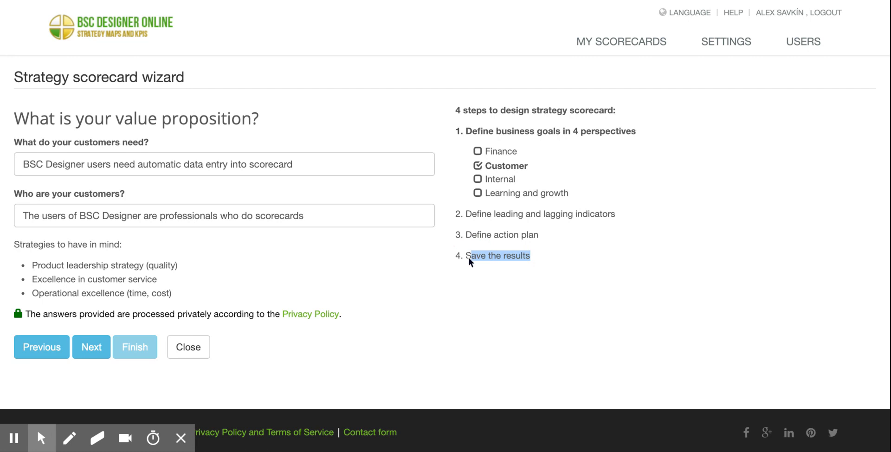
left_click(323, 255)
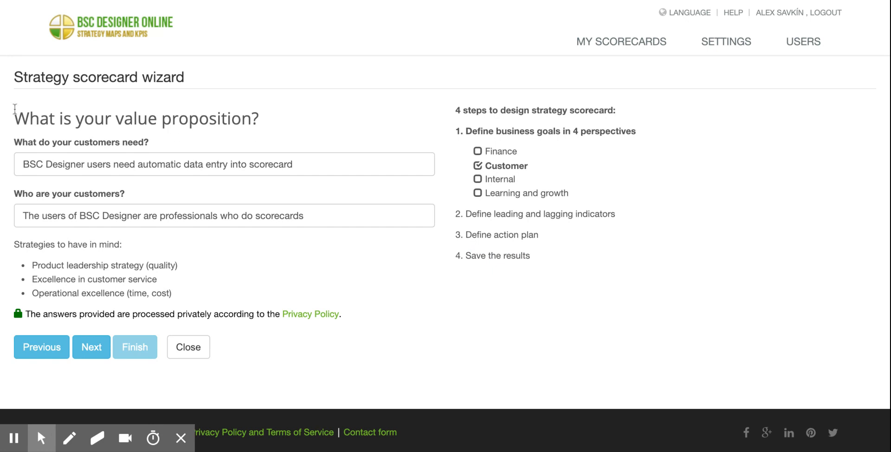
Read through the value proposition page's questions and the heading of its strategy hints.
left_click_drag(15, 111, 235, 218)
left_click(189, 133)
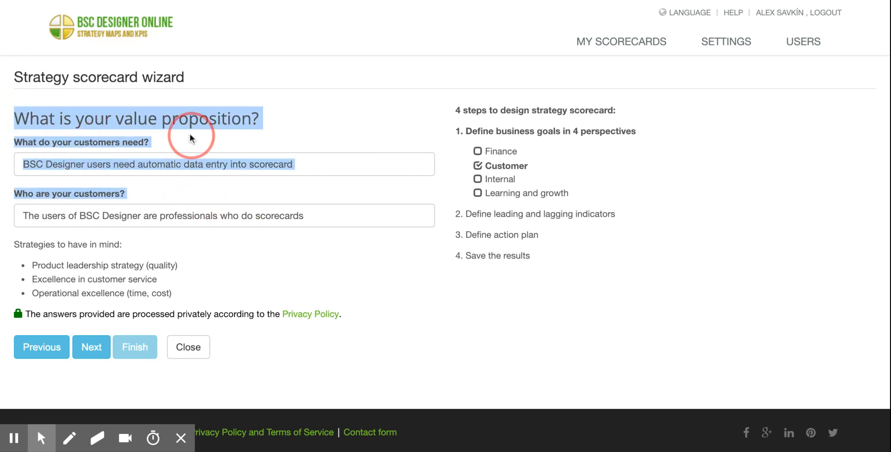
triple_click(14, 244)
left_click_drag(14, 244, 119, 245)
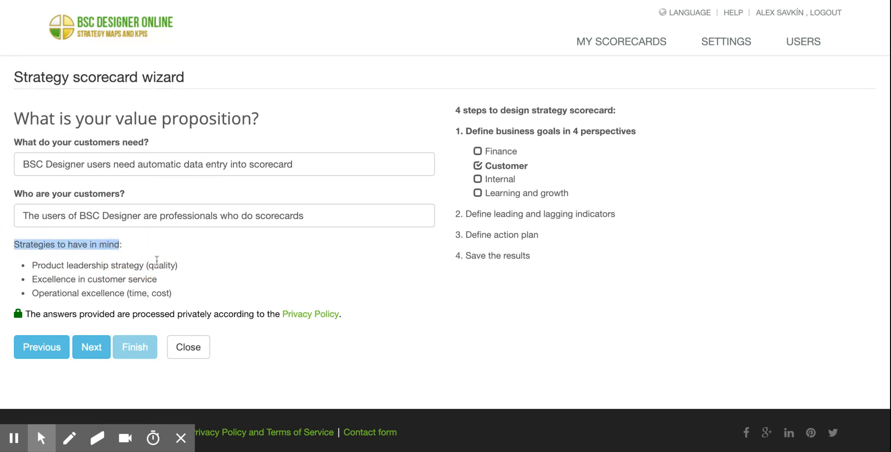
left_click(56, 141)
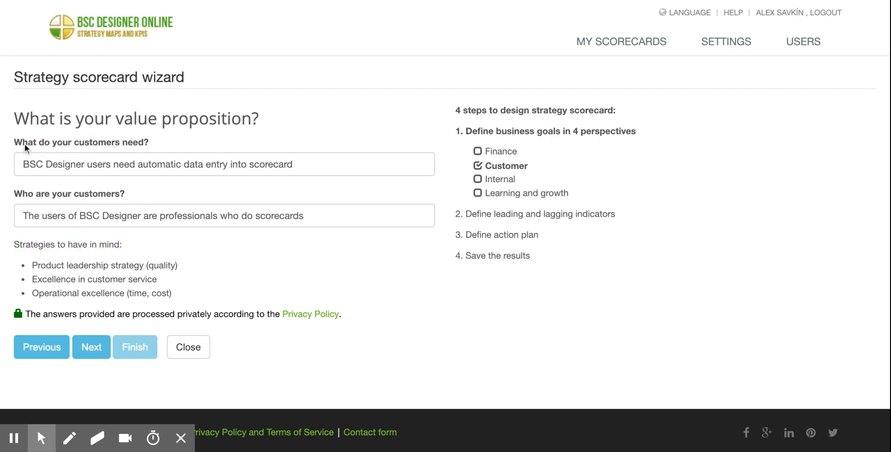
Examine the sample answers on what the customers need and who the customers are.
left_click_drag(16, 141, 112, 145)
left_click(27, 165)
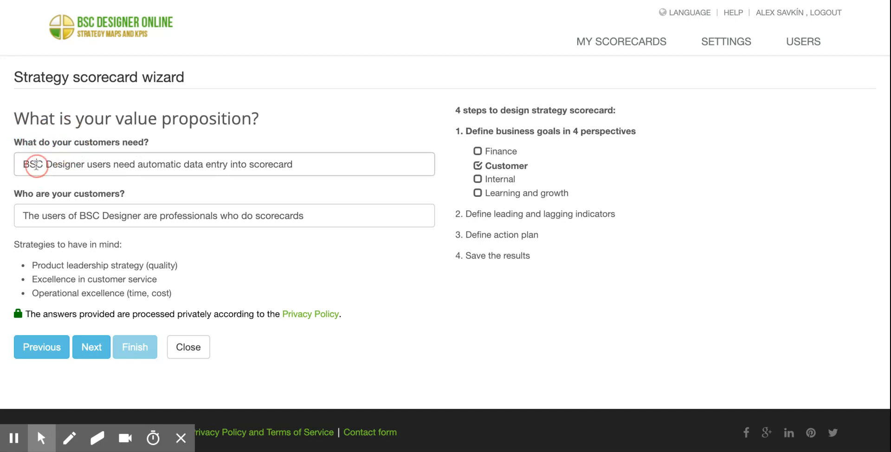
left_click_drag(27, 165, 392, 163)
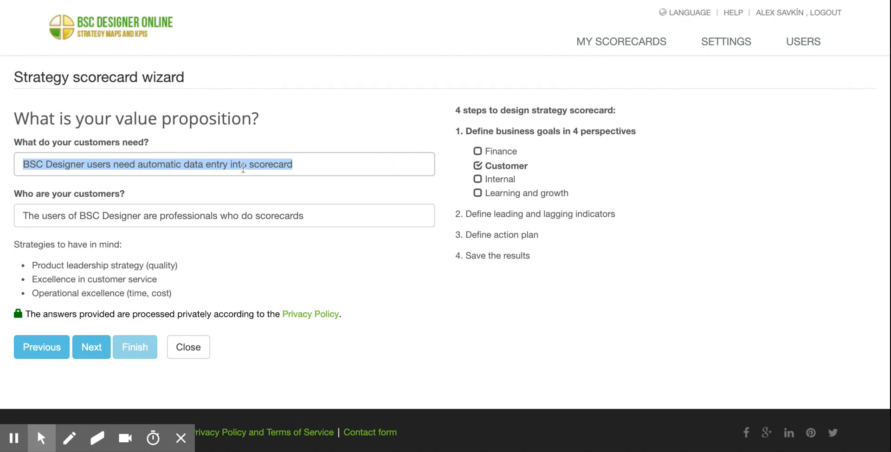
left_click(83, 166)
left_click_drag(84, 166, 34, 165)
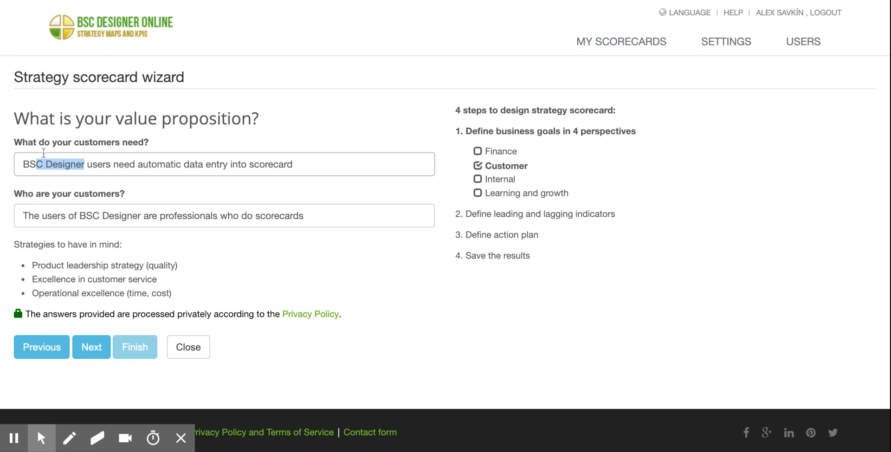
left_click(29, 160)
left_click_drag(85, 164, 24, 162)
left_click(116, 163)
triple_click(301, 164)
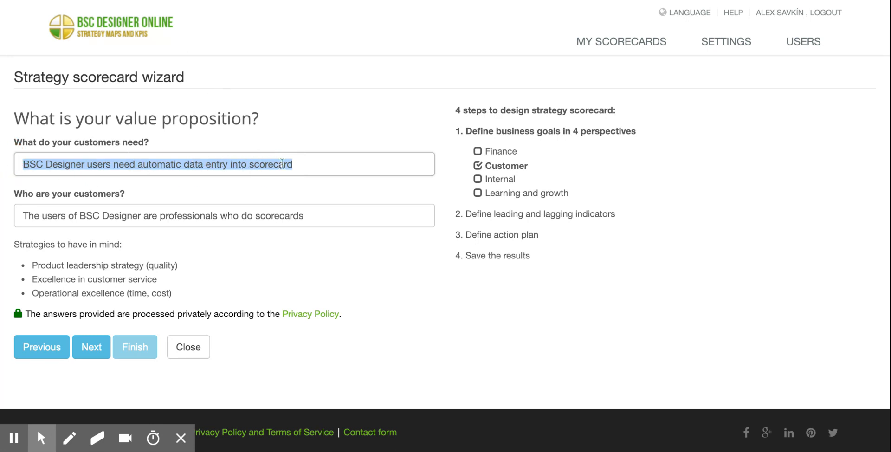
left_click(306, 163)
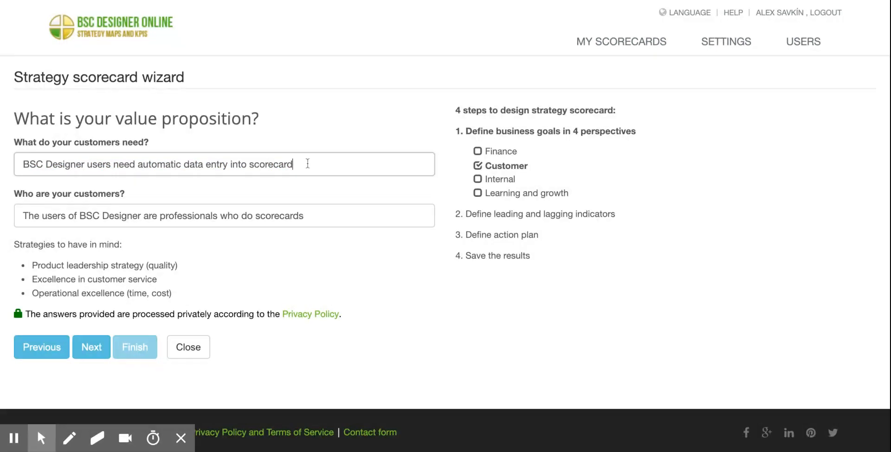
left_click(376, 223)
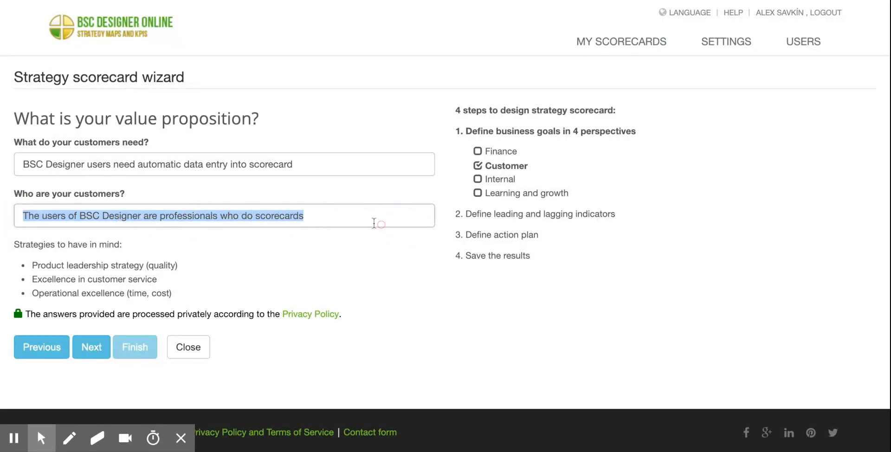
left_click(266, 245)
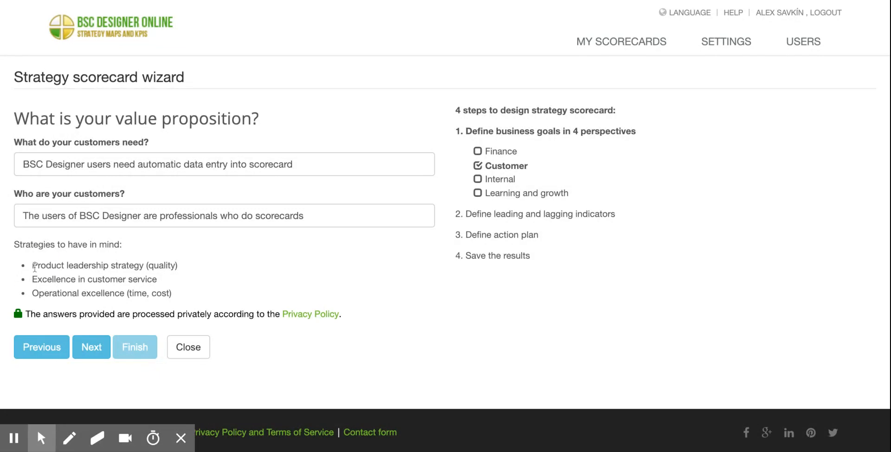
Compare the product leadership, customer service and operational excellence strategies suggested for the value proposition.
left_click_drag(35, 265, 203, 301)
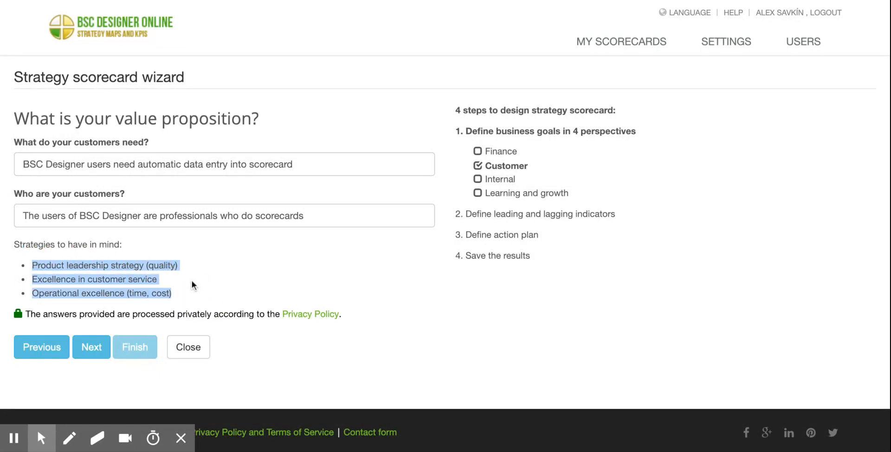
left_click(179, 280)
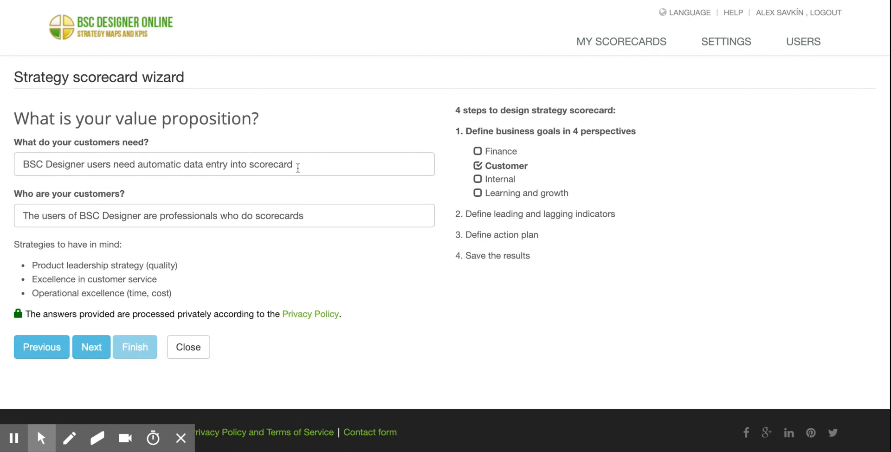
left_click_drag(34, 265, 103, 279)
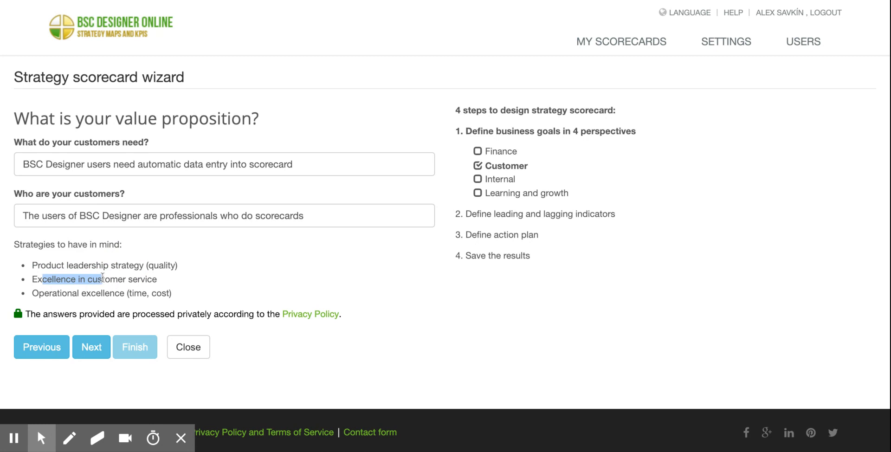
left_click_drag(40, 293, 115, 293)
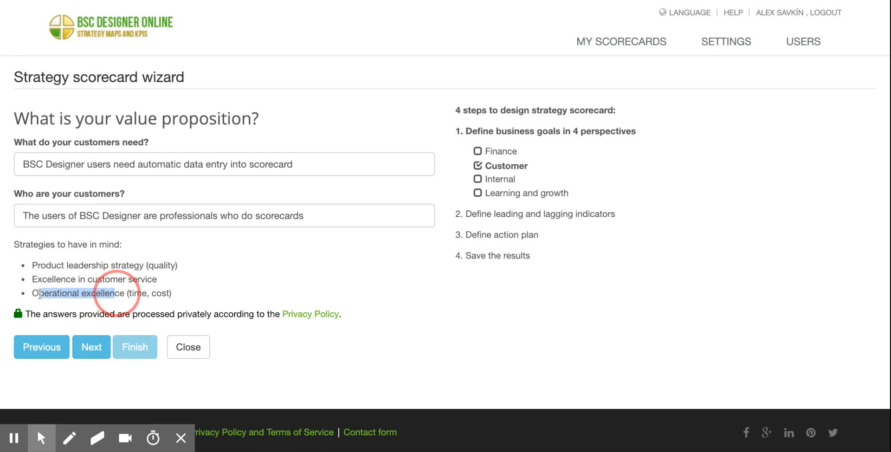
left_click_drag(32, 265, 110, 265)
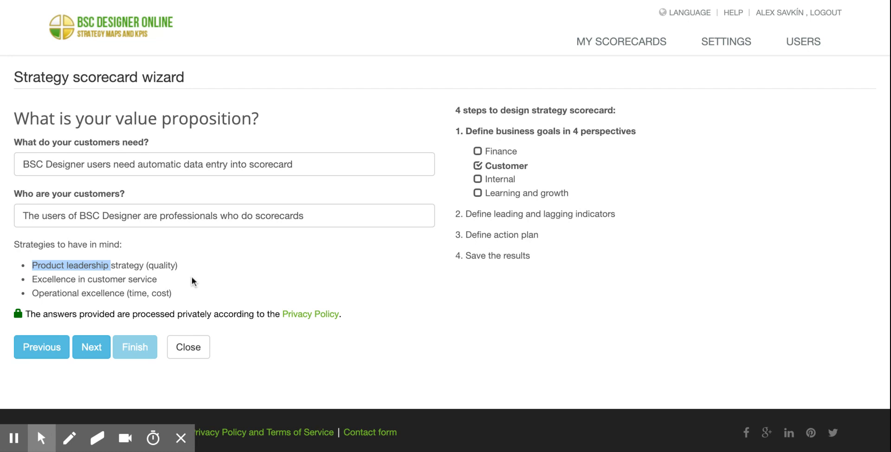
left_click_drag(125, 293, 33, 297)
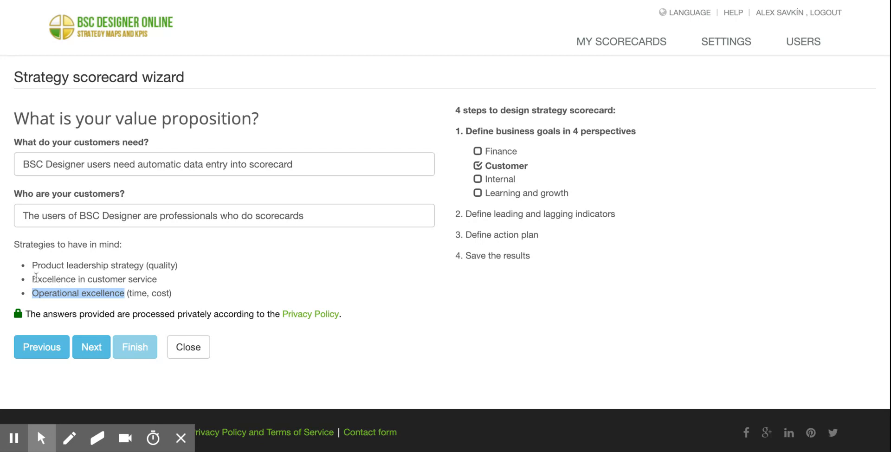
left_click_drag(85, 279, 36, 277)
left_click(170, 279, "shift")
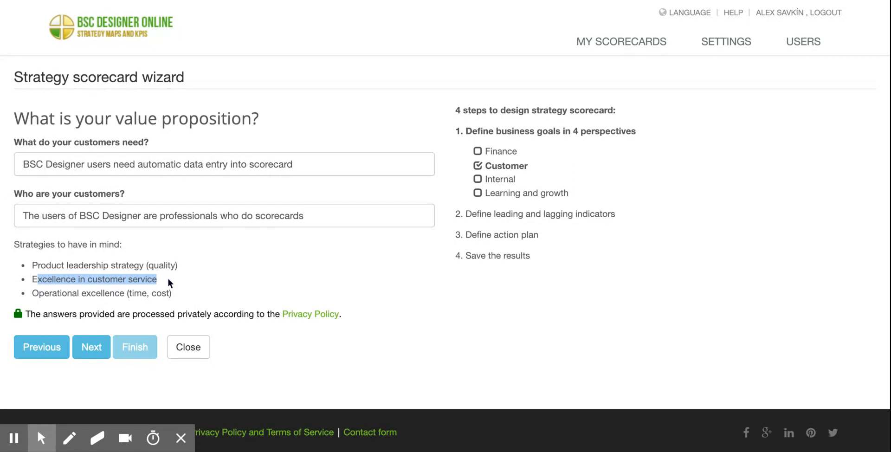
left_click(168, 278)
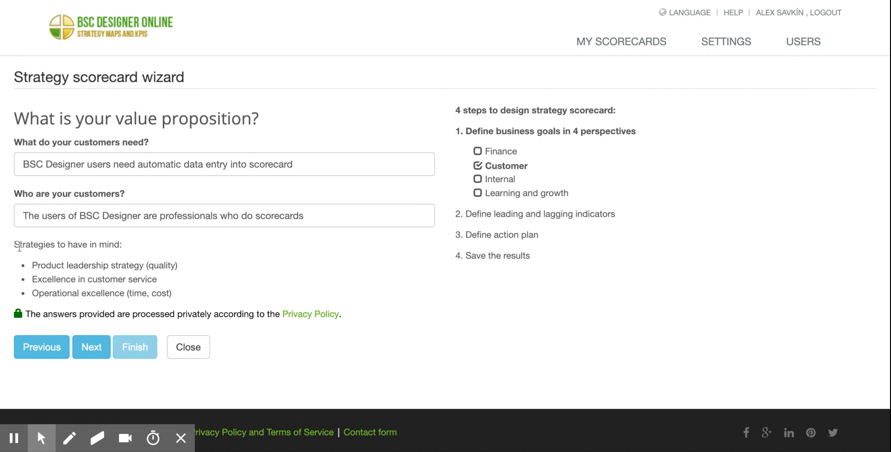
left_click_drag(35, 265, 190, 296)
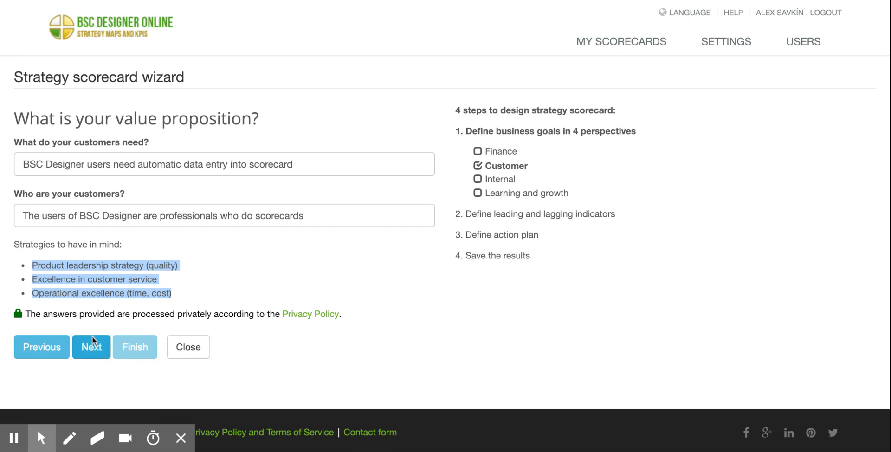
left_click(147, 253)
left_click_drag(25, 118, 342, 121)
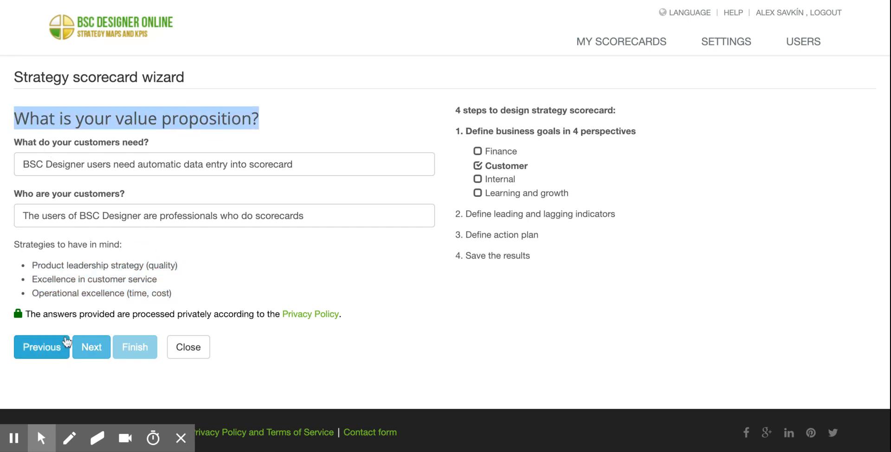
Continue to the Internal perspective page, recheck the value proposition page and return to the Internal page.
left_click(88, 348)
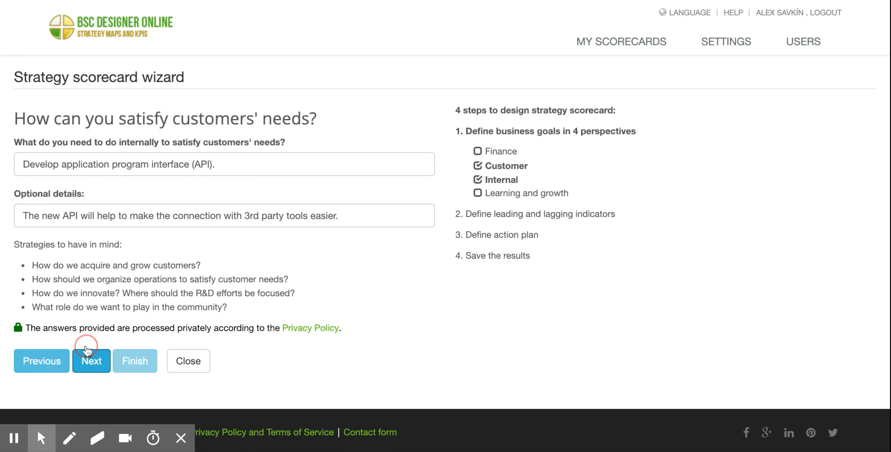
double_click(504, 180)
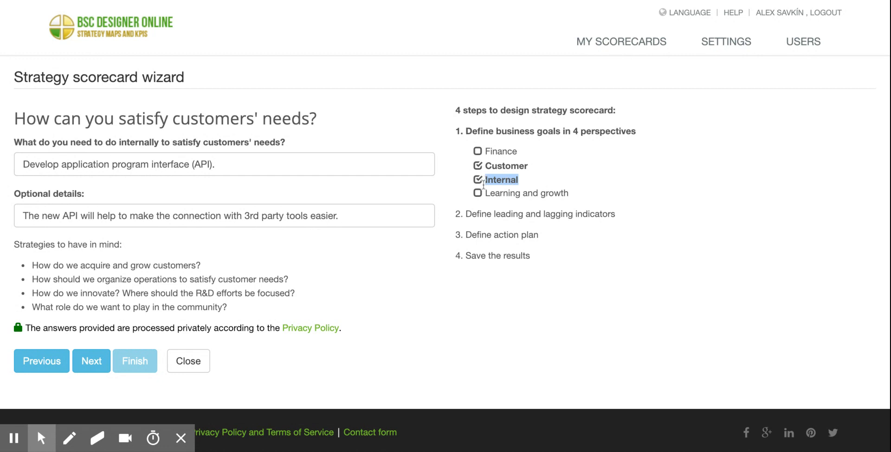
left_click(504, 184)
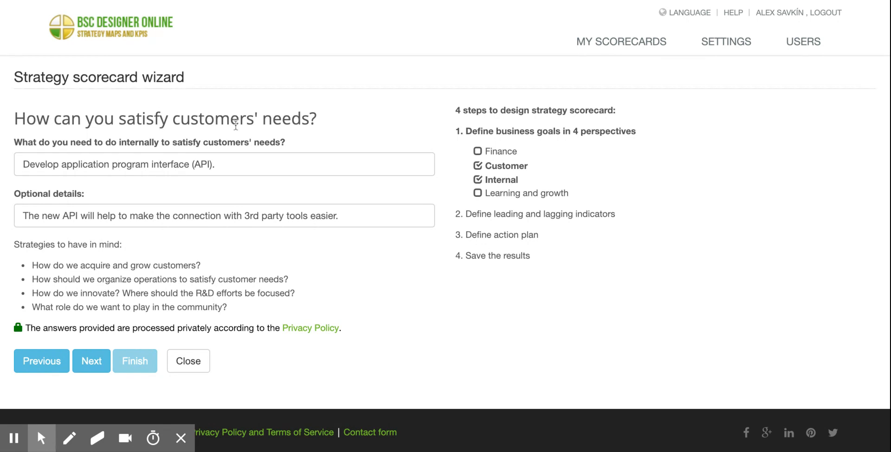
left_click(41, 369)
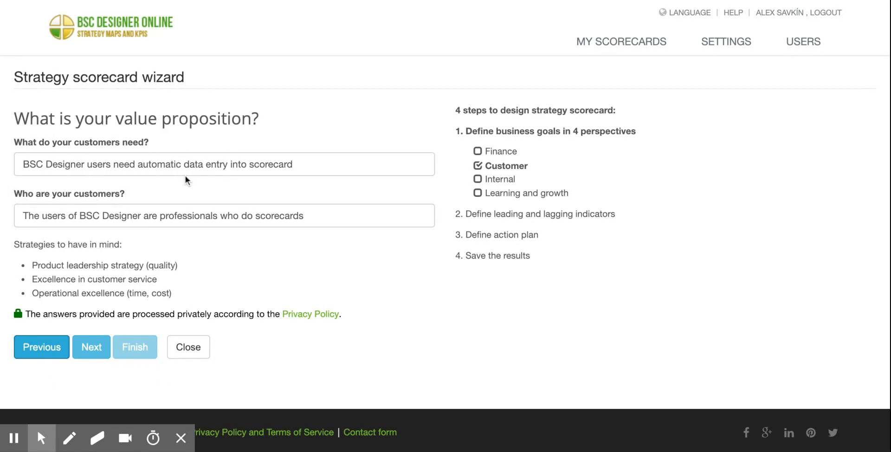
left_click(87, 353)
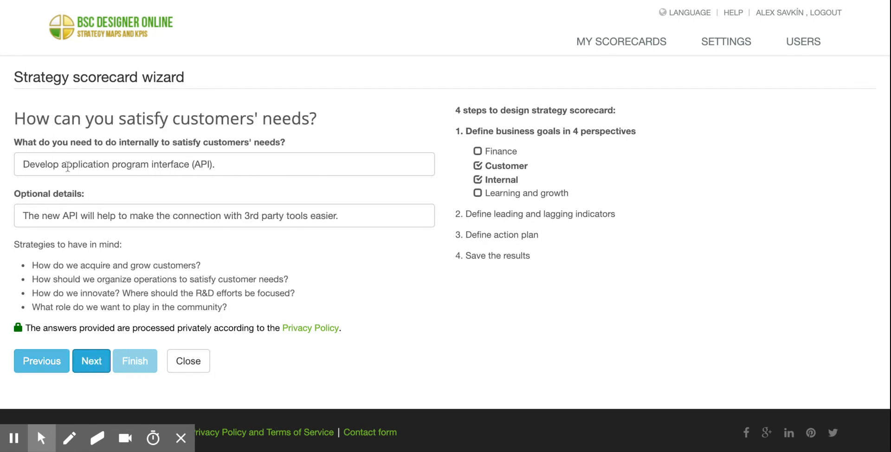
Review the sample internal answers and the suggested strategy questions, and continue to the Learning and growth page.
left_click_drag(30, 165, 246, 166)
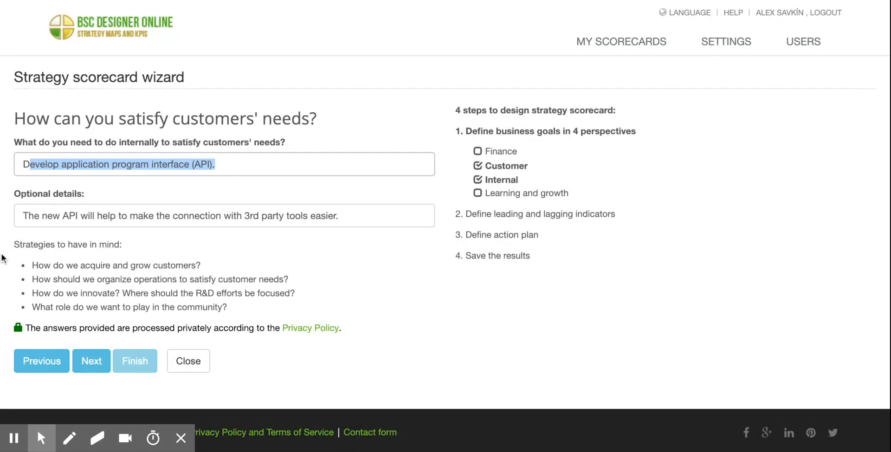
left_click(25, 216)
left_click_drag(25, 216, 398, 213)
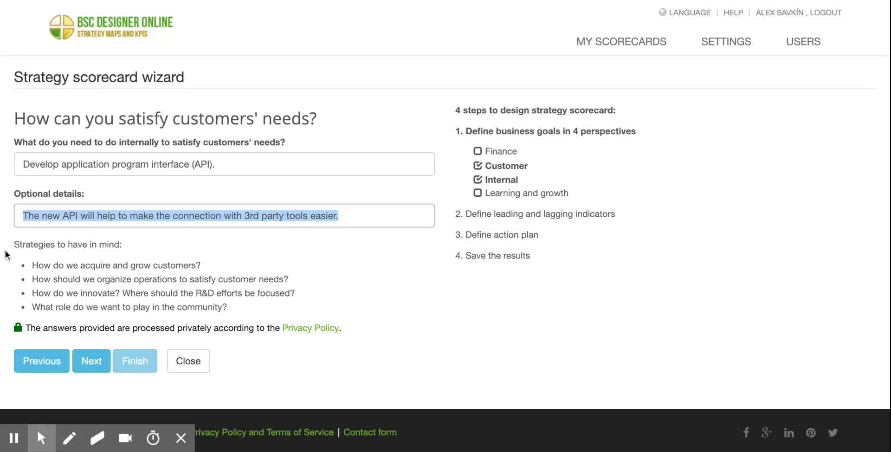
left_click_drag(16, 243, 121, 244)
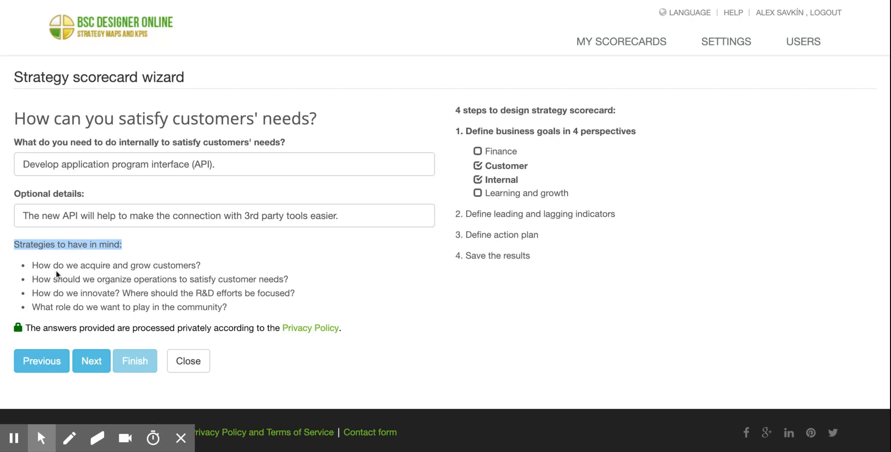
double_click(30, 265)
left_click_drag(30, 265, 239, 305)
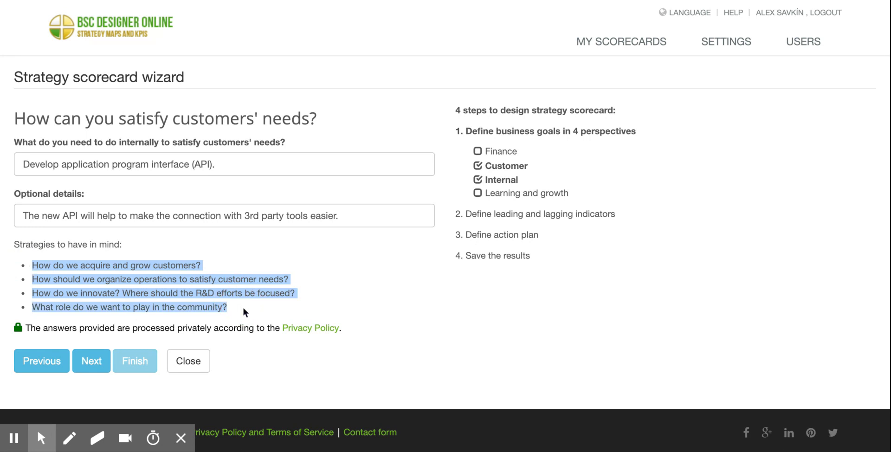
left_click(119, 313)
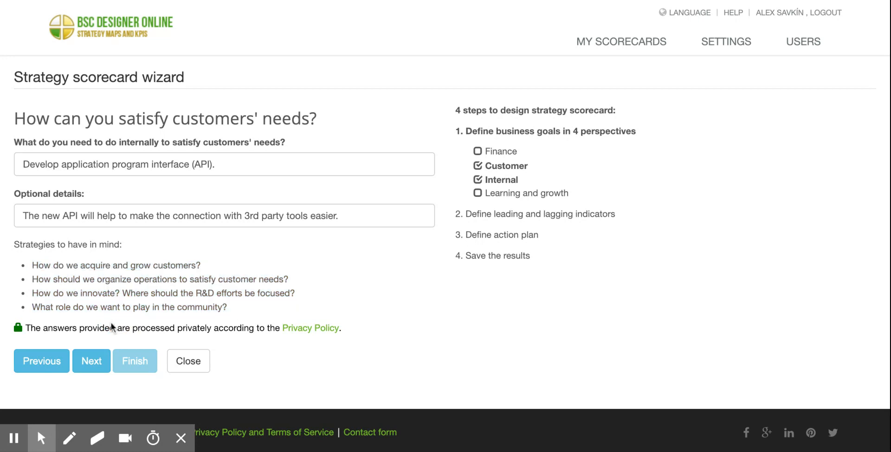
left_click(93, 363)
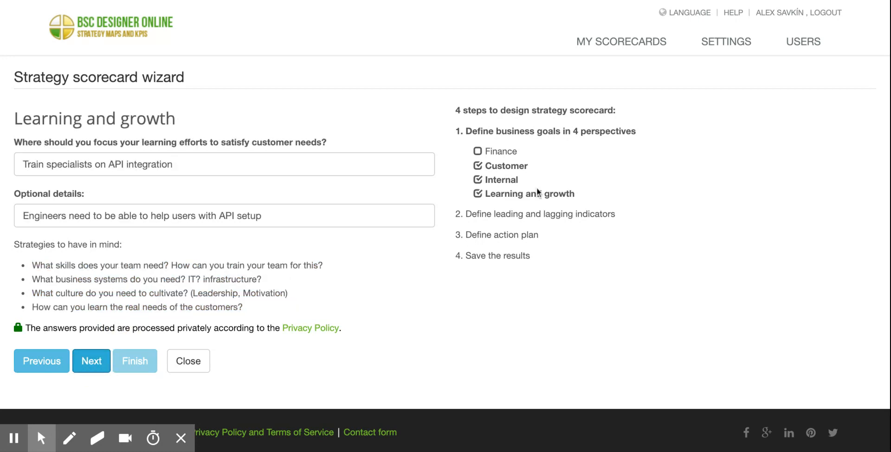
Recheck the sample answer on the Internal perspective page and return to the Learning and growth page.
left_click_drag(490, 195, 575, 195)
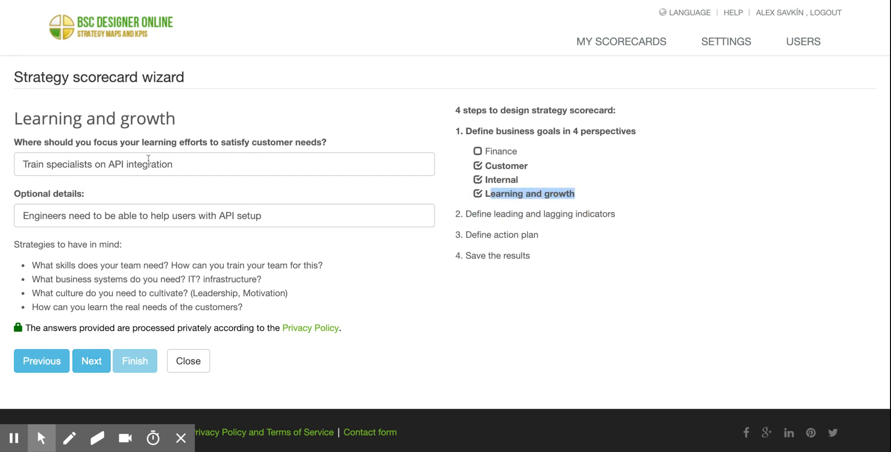
left_click(174, 165)
left_click(44, 361)
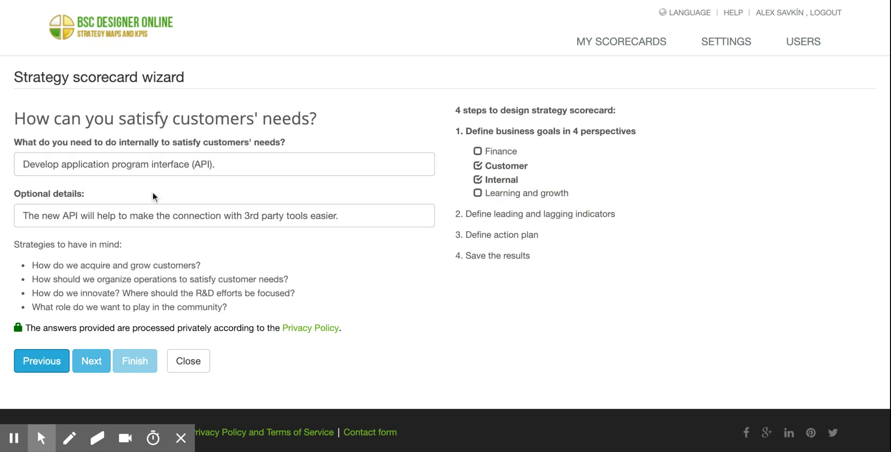
left_click_drag(35, 164, 294, 168)
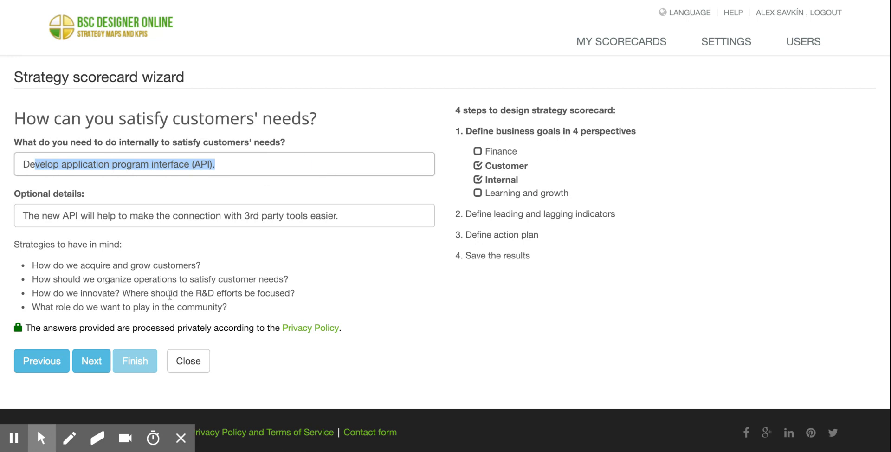
left_click(104, 360)
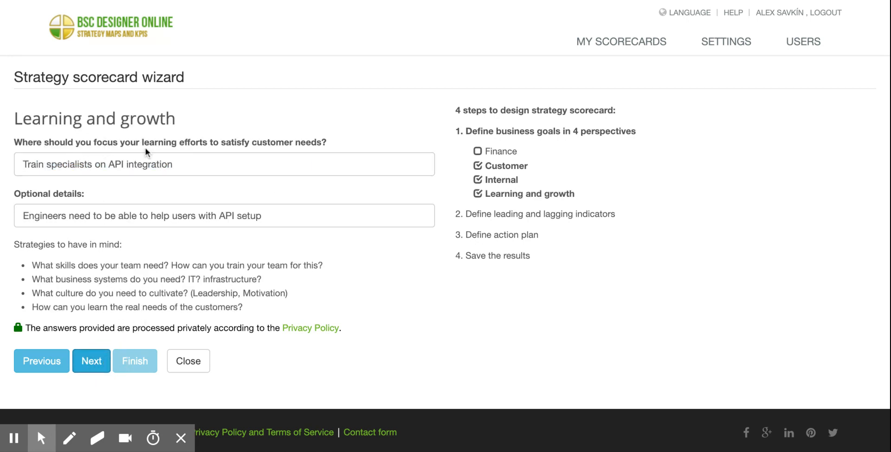
Review the sample learning answer and the suggested strategy questions, and continue to the Finance page.
left_click_drag(144, 143, 0, 171)
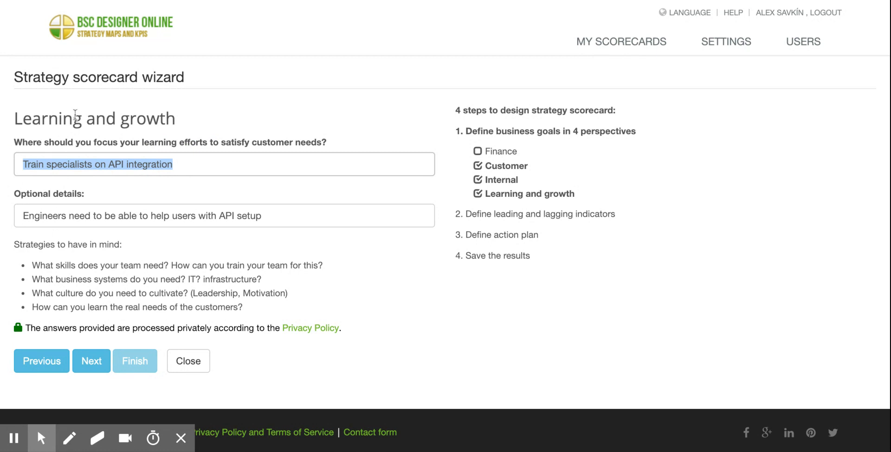
left_click(16, 248)
left_click_drag(16, 248, 163, 247)
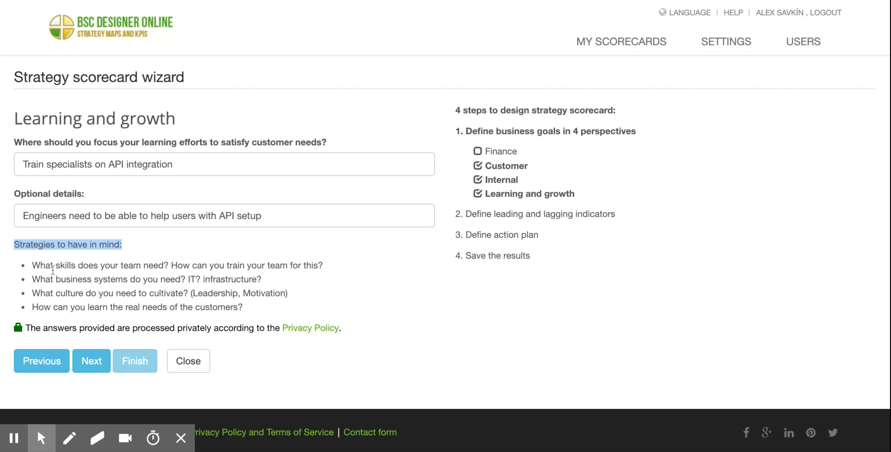
left_click_drag(32, 265, 164, 265)
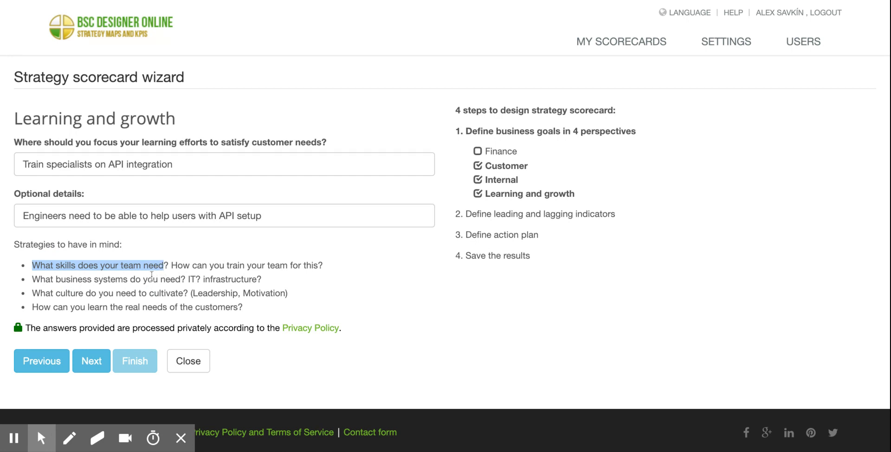
left_click(103, 362)
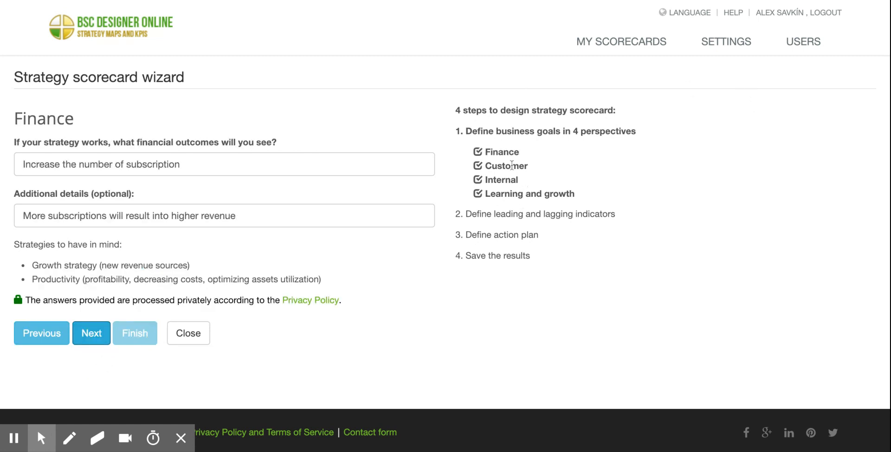
Review the growth and productivity strategies and the sample financial outcome, and continue to the indicators for the Customer perspective.
left_click_drag(31, 265, 353, 281)
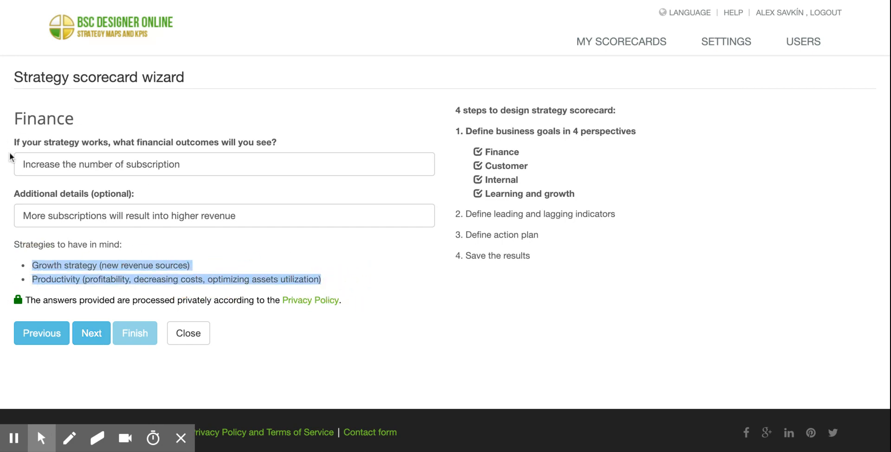
left_click_drag(20, 161, 253, 167)
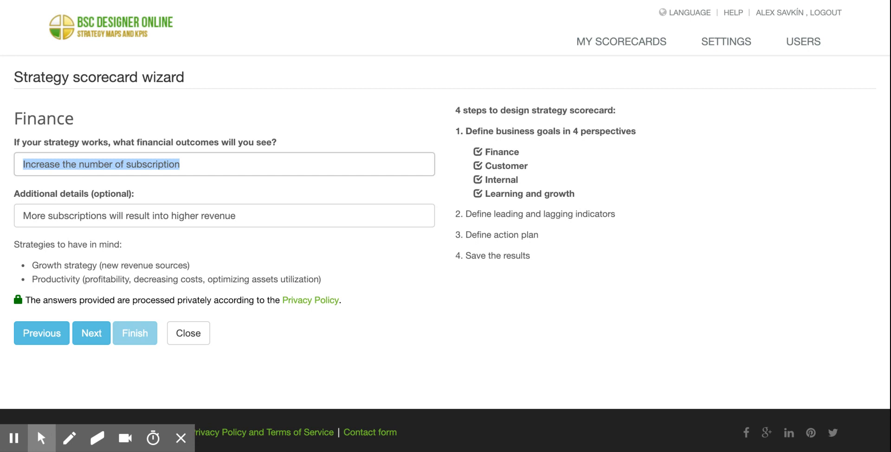
left_click(89, 331)
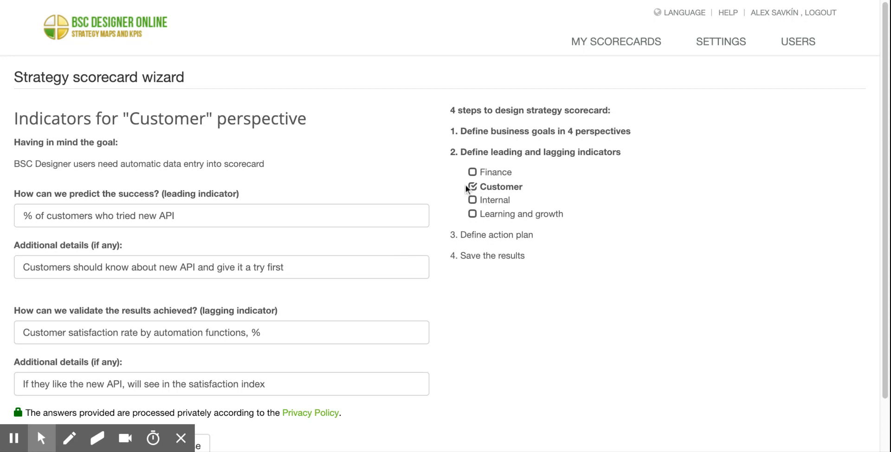
Examine the Customer perspective's goal and the questions asking for its leading and lagging indicators.
left_click_drag(459, 152, 648, 153)
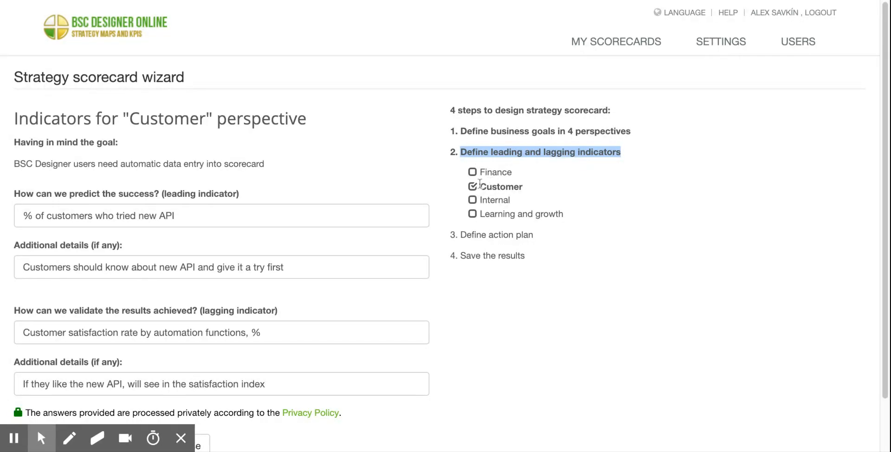
mouse_move(480, 186)
left_mouse_down()
mouse_move(542, 198)
mouse_move(607, 186)
left_mouse_up()
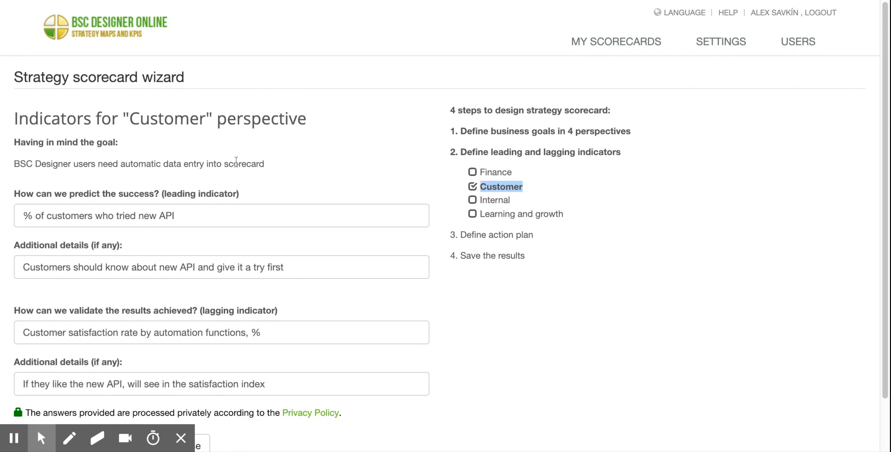
left_click(236, 160)
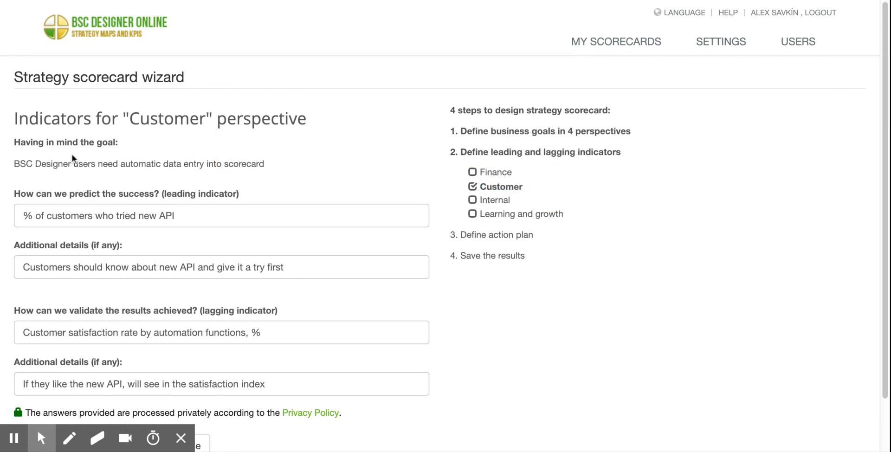
left_click_drag(885, 160, 884, 213)
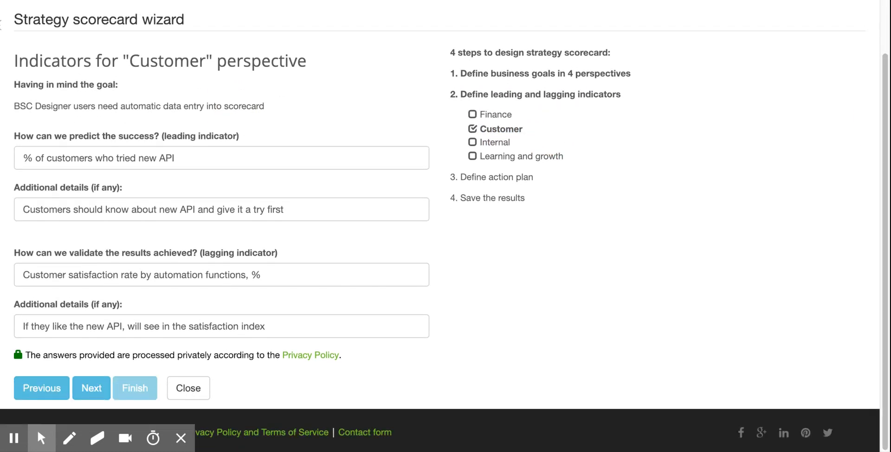
mouse_move(90, 84)
left_mouse_down()
mouse_move(15, 89)
mouse_move(29, 107)
mouse_move(343, 111)
left_mouse_up()
left_click(10, 112)
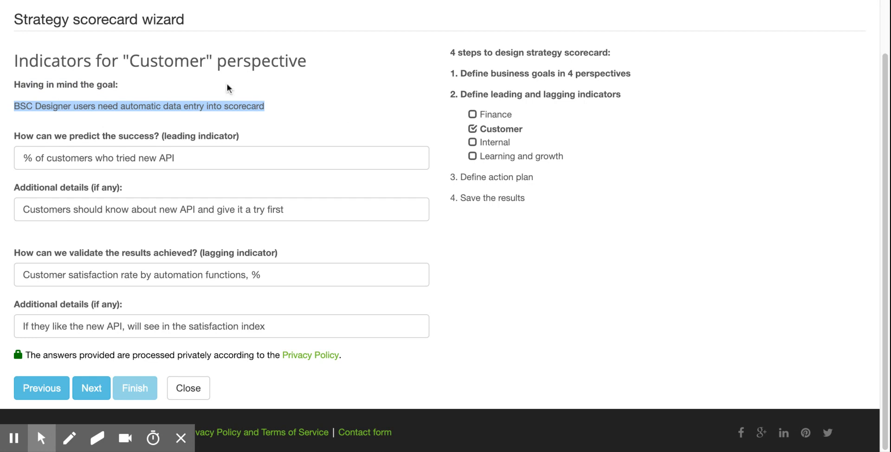
left_click_drag(14, 137, 239, 135)
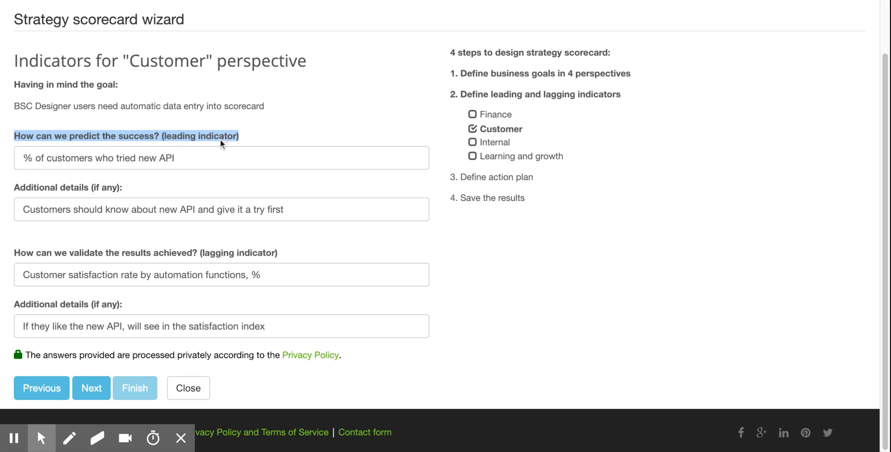
left_click(6, 253)
left_click_drag(13, 255, 285, 255)
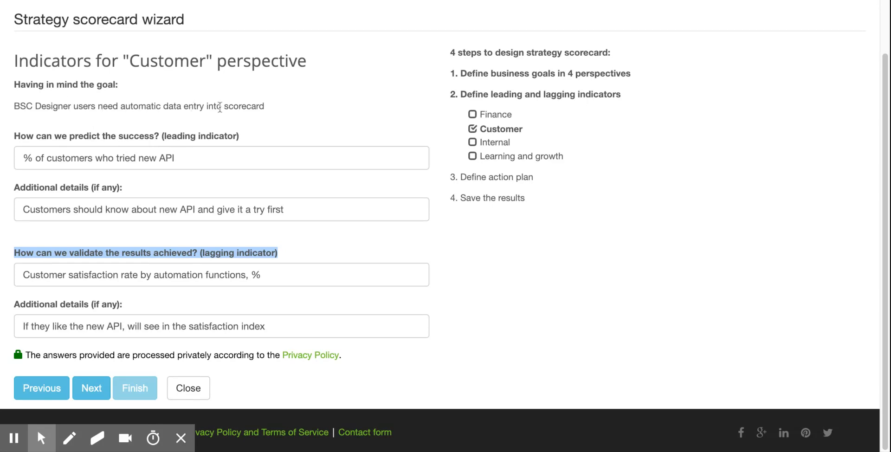
Compare the customer goal with the sample leading indicator and its details, and continue to the indicators for the Internal perspective.
left_click(75, 106)
left_click_drag(76, 107, 145, 106)
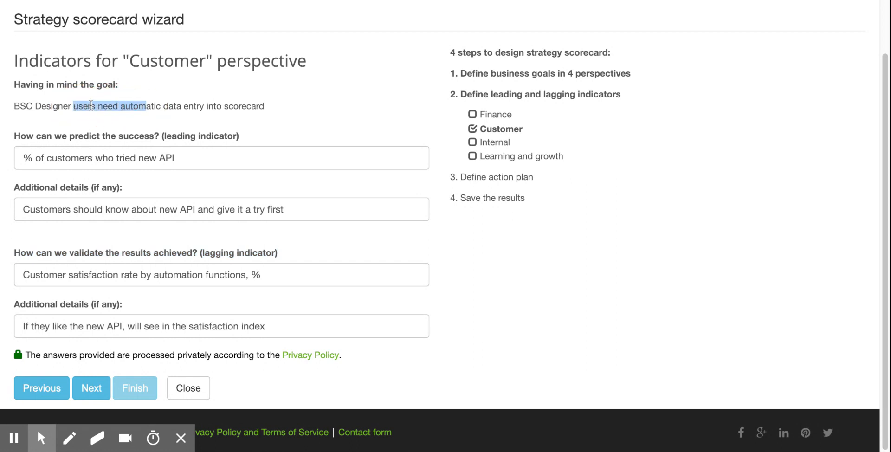
left_click_drag(272, 106, 165, 105)
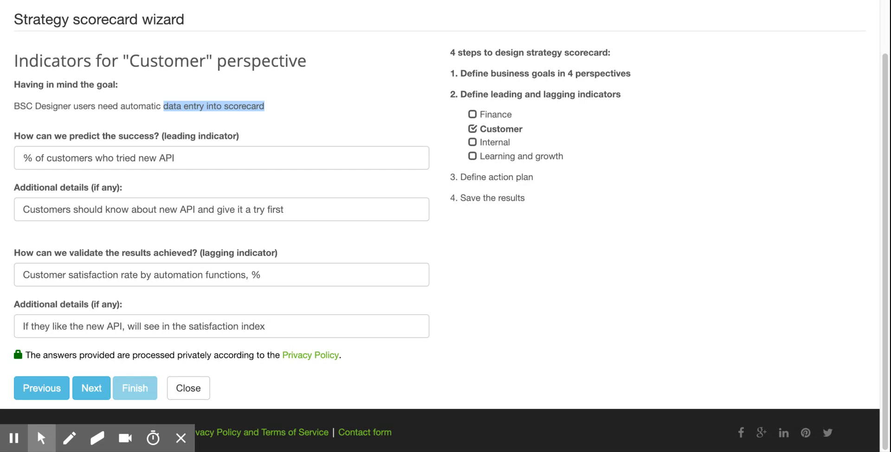
left_click_drag(183, 158, 0, 160)
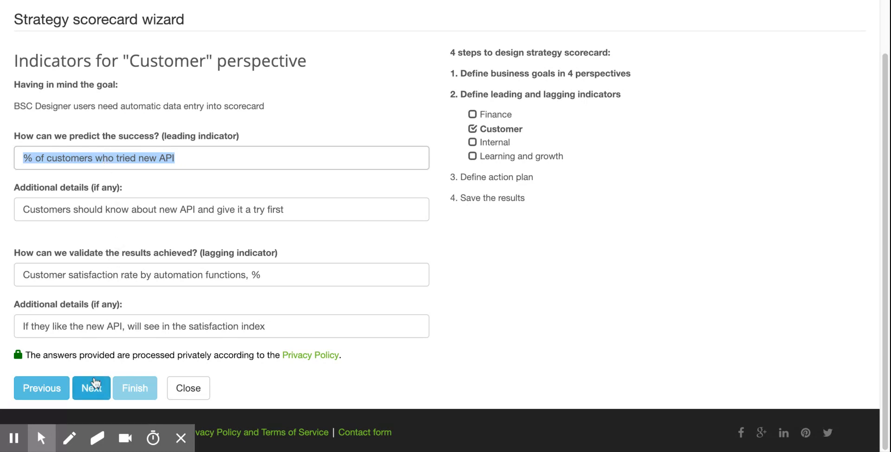
left_click_drag(23, 215, 402, 214)
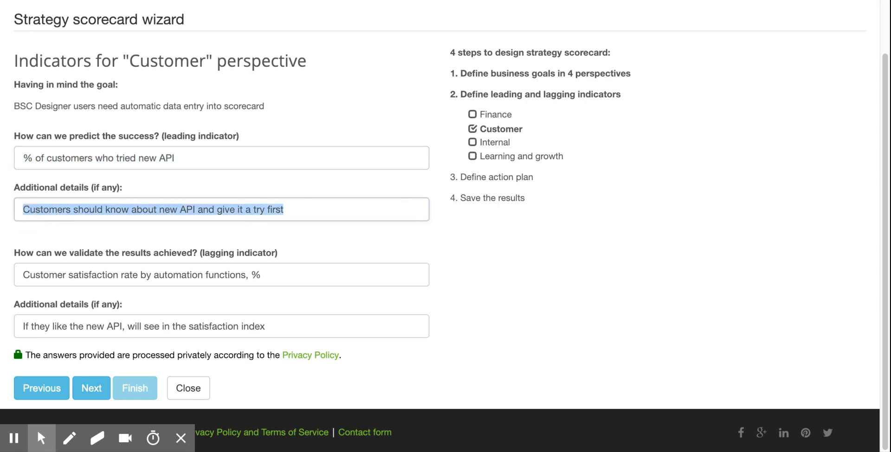
key("alt+k")
left_click(92, 388)
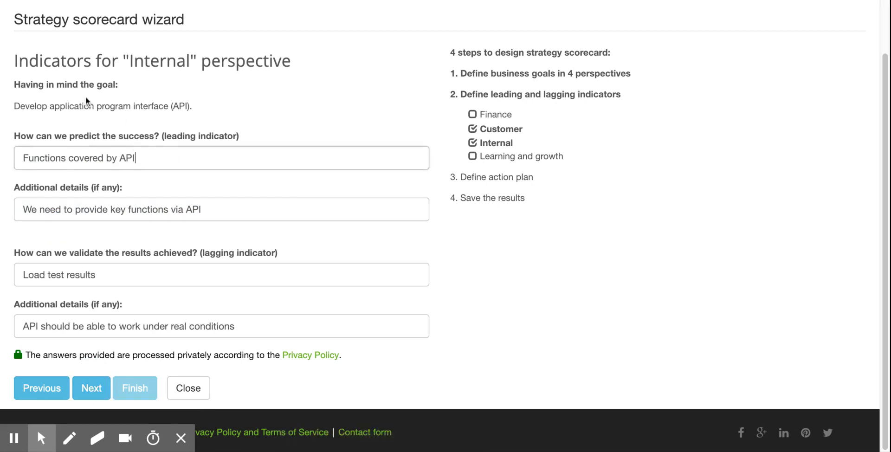
Review the Internal perspective's goal and sample indicators, and advance through the remaining indicator pages to the Customer action plan.
left_click_drag(11, 105, 212, 111)
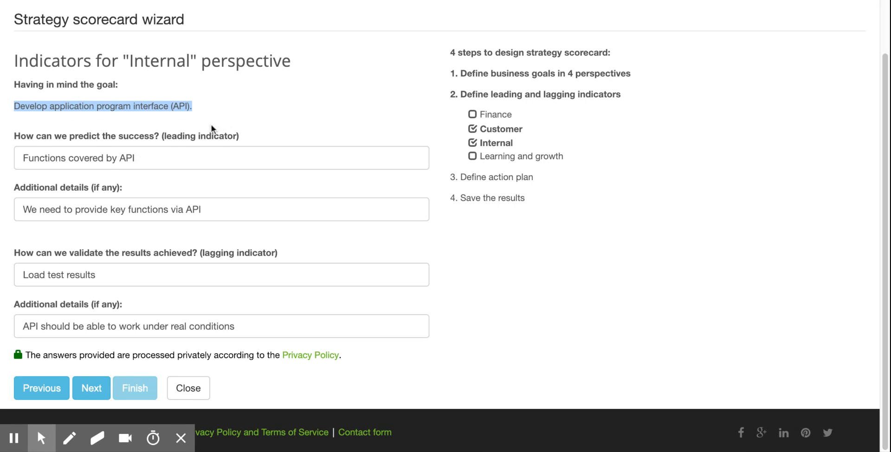
left_click_drag(135, 158, 2, 160)
left_click_drag(118, 275, 2, 274)
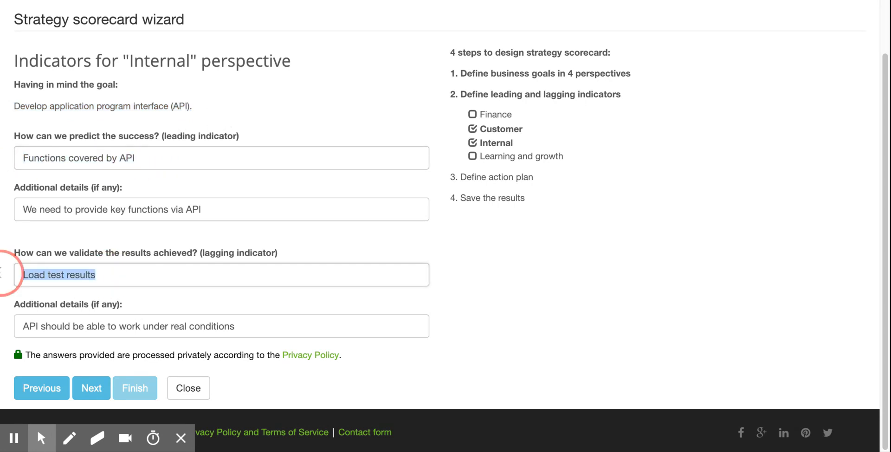
left_click(98, 390)
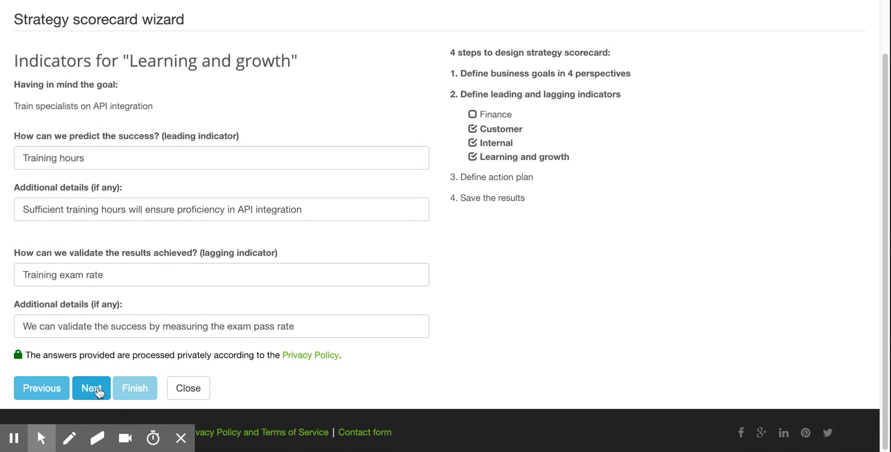
left_click(98, 391)
left_click(99, 390)
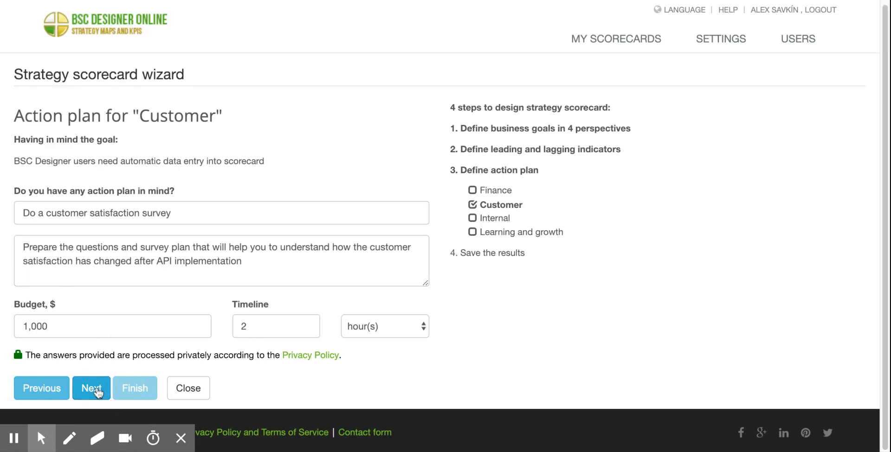
Examine the action plan stage and the customer goal that the Customer action plan has to support.
left_click_drag(460, 170, 541, 170)
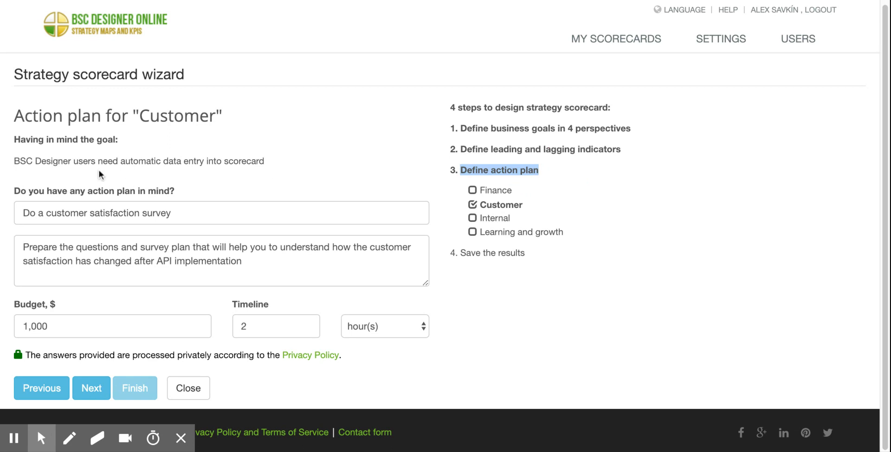
left_click_drag(14, 162, 279, 162)
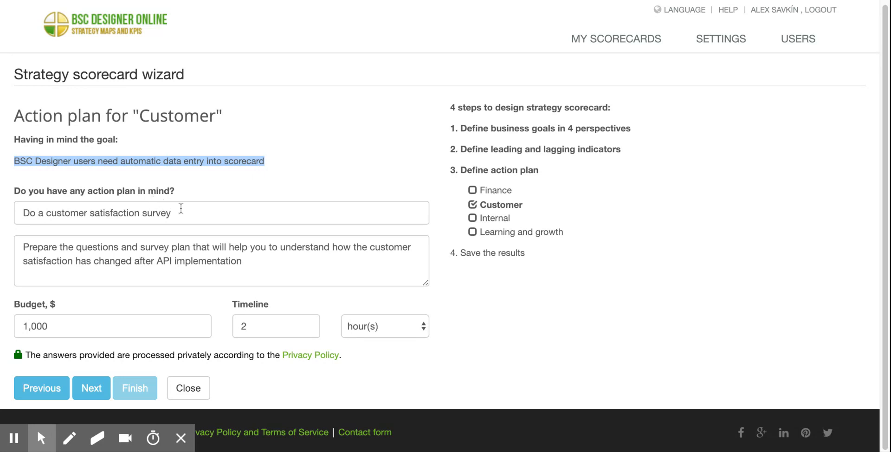
left_click(162, 172)
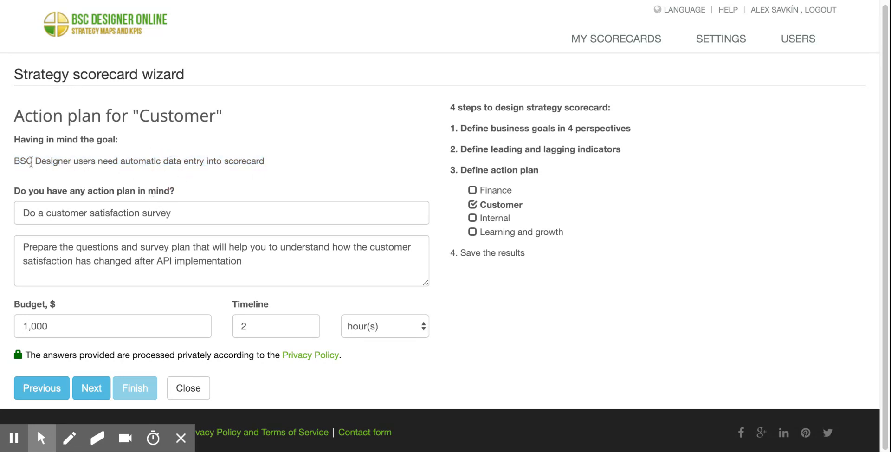
left_click(16, 161)
left_click_drag(16, 161, 290, 162)
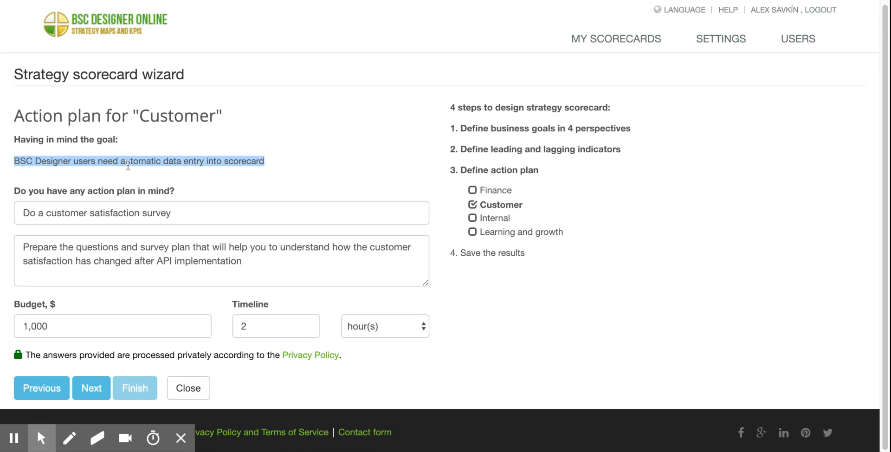
left_click(273, 159)
left_click_drag(274, 160, 1, 162)
left_click(9, 164)
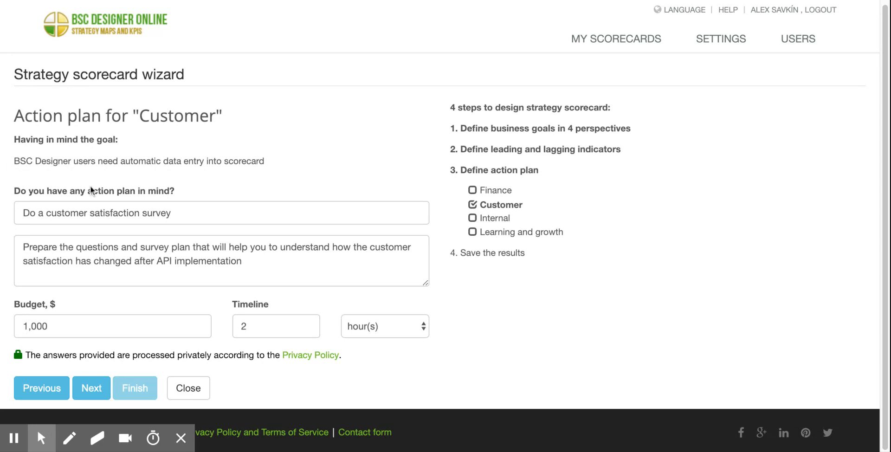
Review the sample customer action plan's title, description, budget and timeline.
left_click_drag(218, 207, 1, 214)
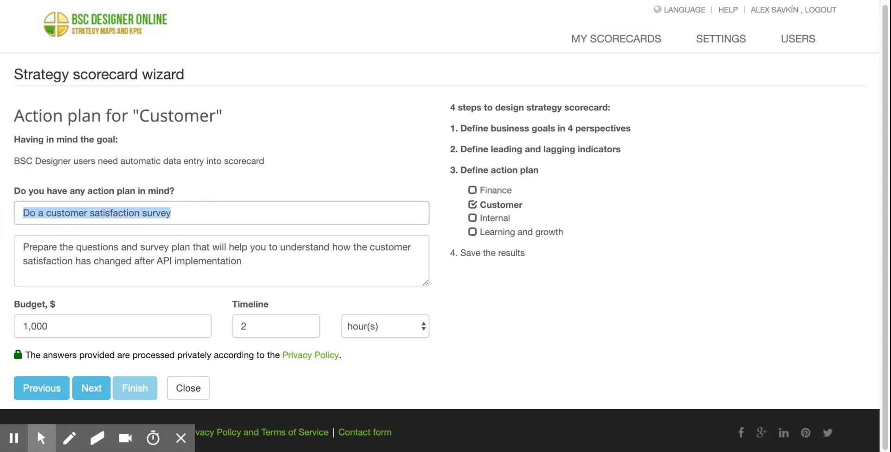
left_click(42, 247)
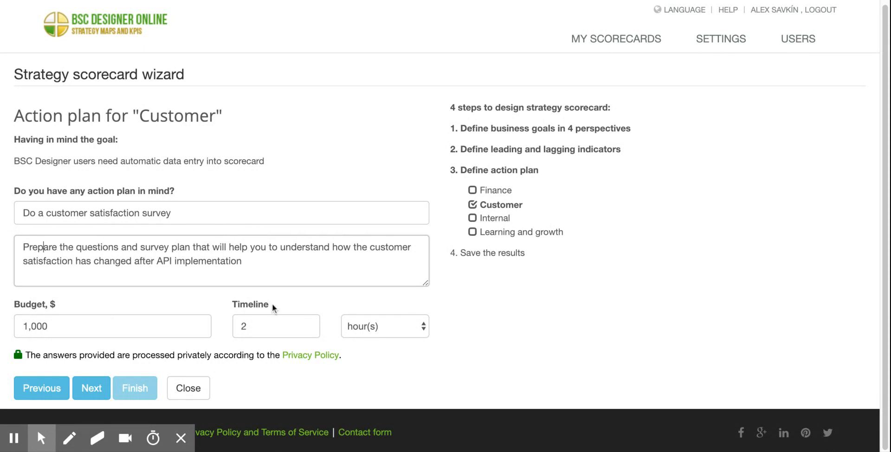
double_click(28, 326)
left_click(276, 325)
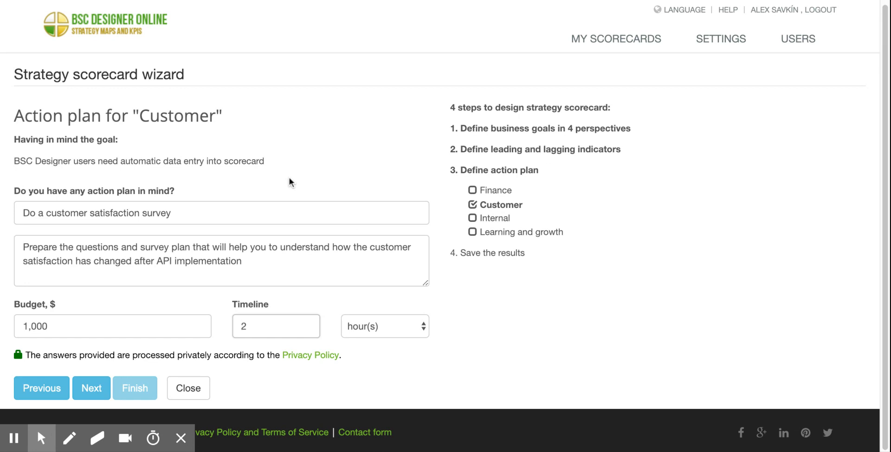
Continue to the action plan for Internal business processes and compare its goal with the sample plan.
left_click(98, 390)
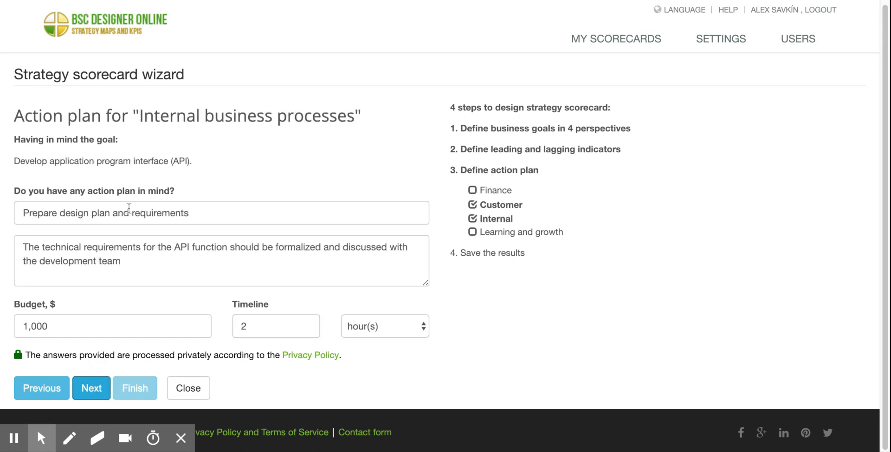
left_click_drag(12, 162, 177, 161)
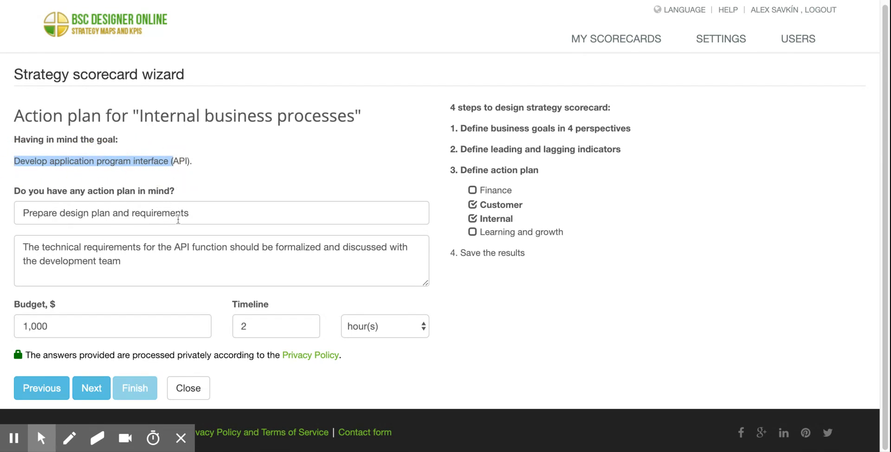
left_click(207, 215)
left_click_drag(207, 215, 89, 214)
left_click_drag(15, 162, 169, 183)
Accept the sample action plans for the Internal, Learning and growth, and Finance perspectives to reach the wizard's final page.
left_click(95, 394)
left_click(96, 395)
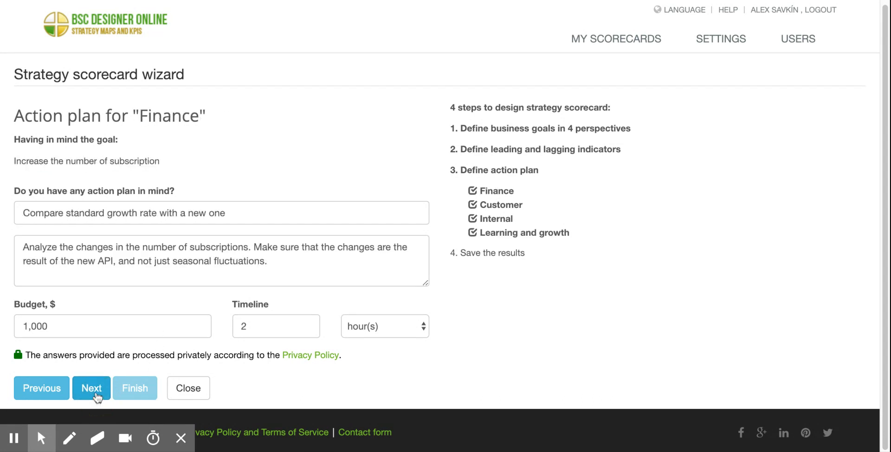
left_click(96, 395)
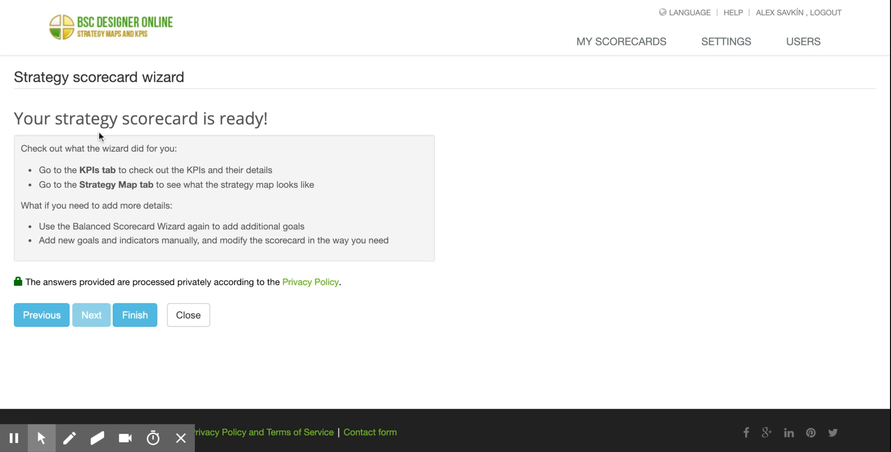
Read the wizard's closing summary and finish the wizard to generate the strategy scorecard.
left_click_drag(63, 118, 226, 119)
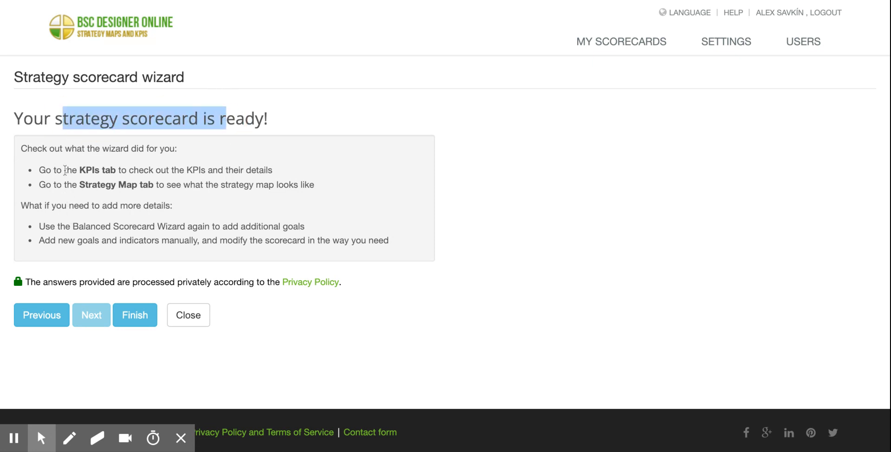
left_click_drag(126, 185, 100, 172)
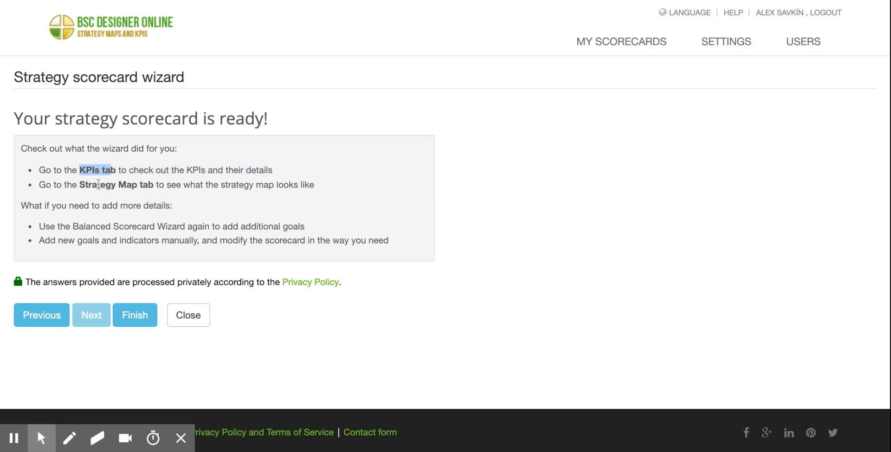
left_click(131, 186)
left_click(137, 314)
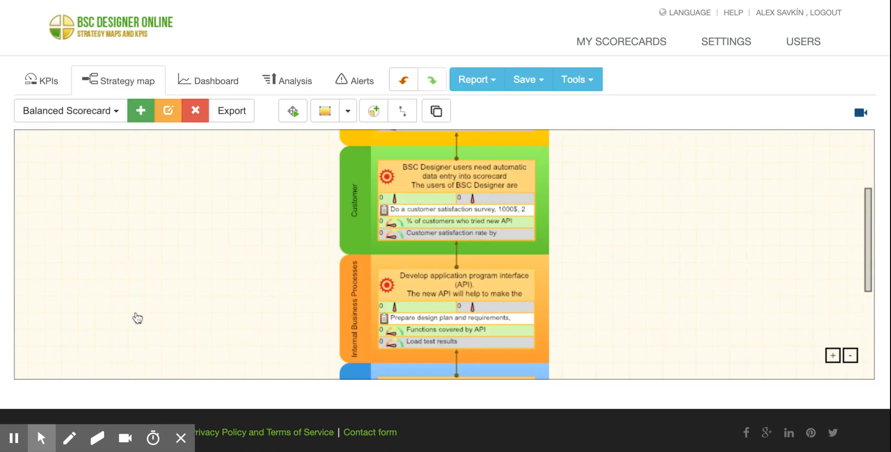
Examine the generated strategy map from the mission statement to the Finance goal at a larger zoom.
left_click(746, 199)
left_click_drag(866, 243, 858, 128)
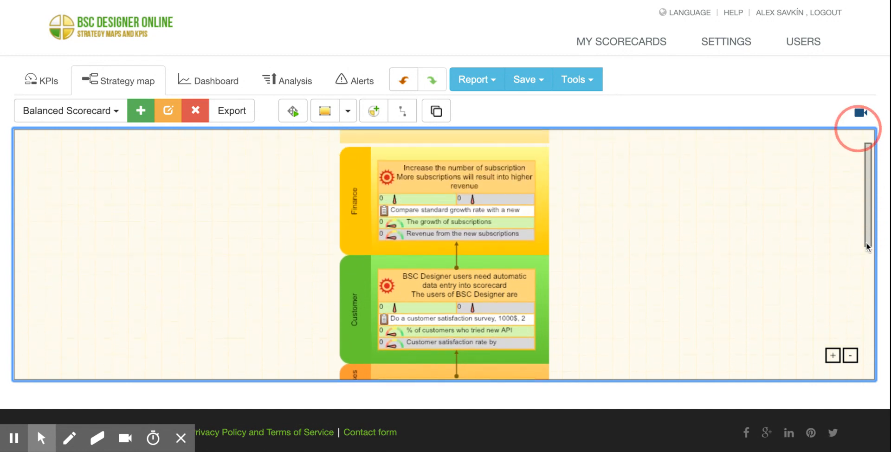
left_click_drag(867, 183, 864, 139)
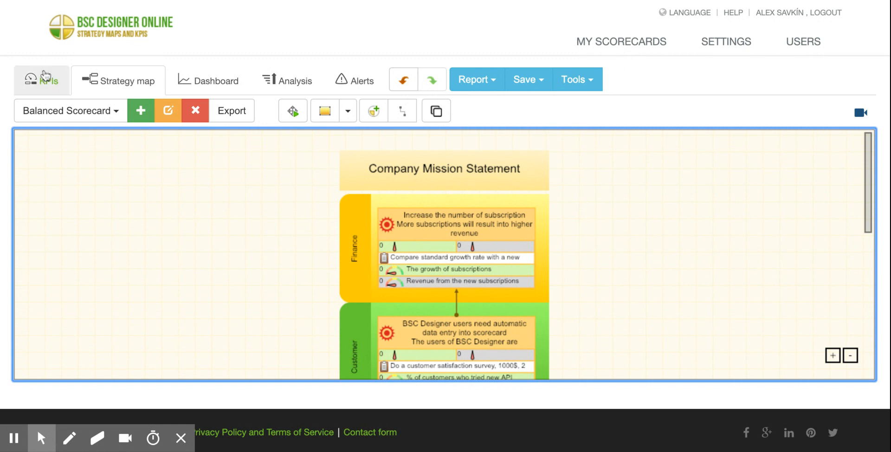
left_click(834, 358)
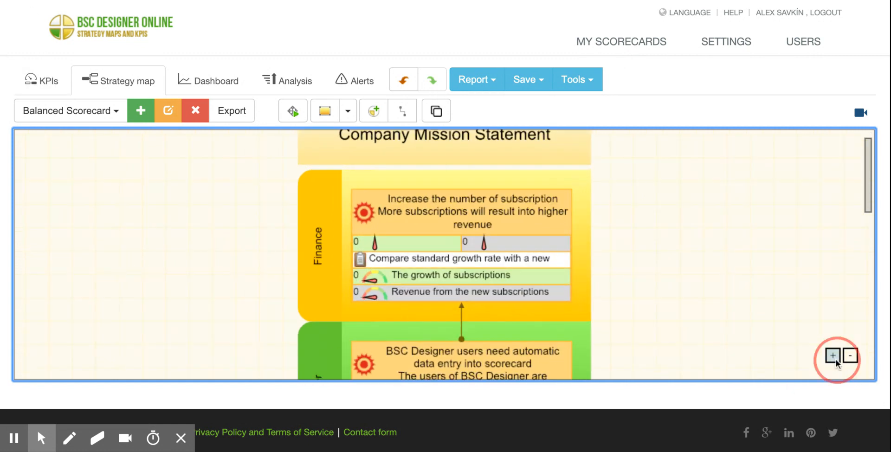
left_click(570, 219)
left_click_drag(870, 159, 870, 168)
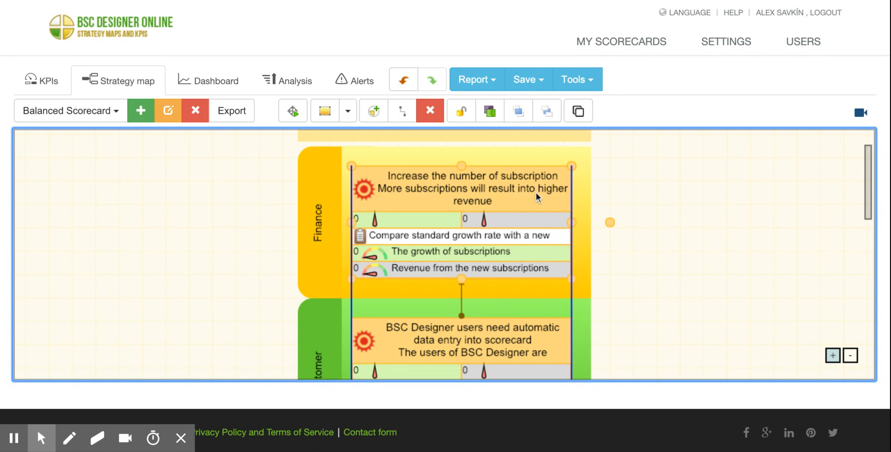
Rebuild the strategy map with the Placement wizard, with the display of item descriptions on the map turned off.
left_click(293, 111)
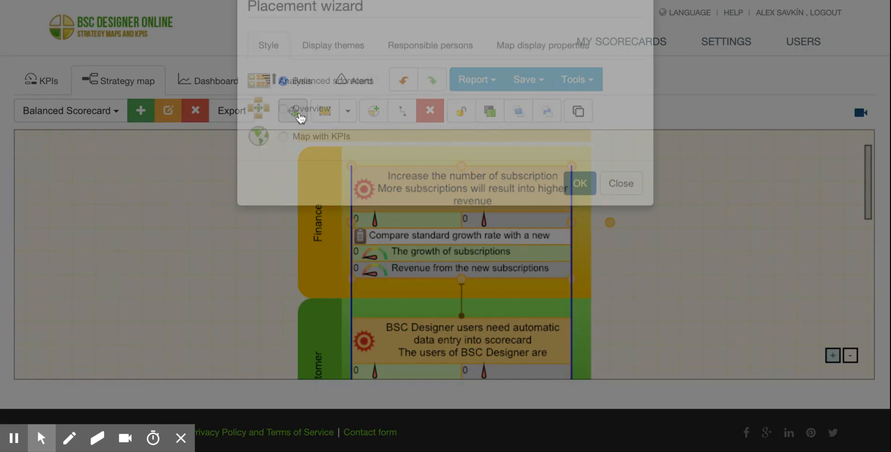
left_click(541, 88)
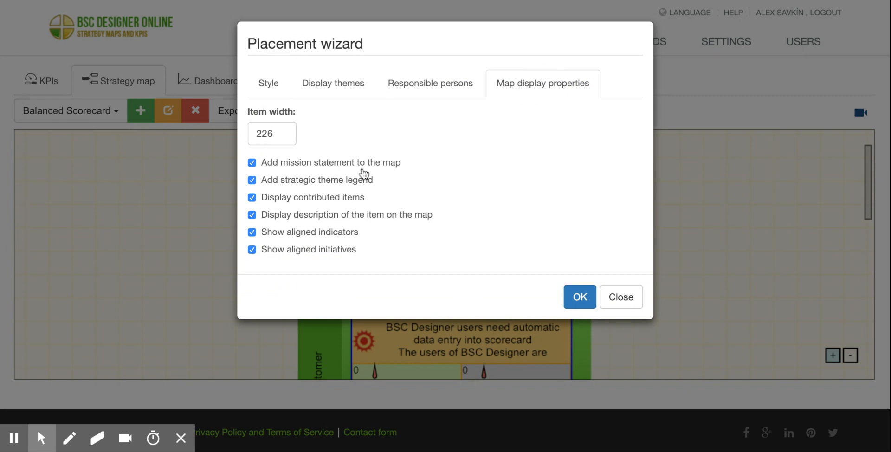
left_click(346, 215)
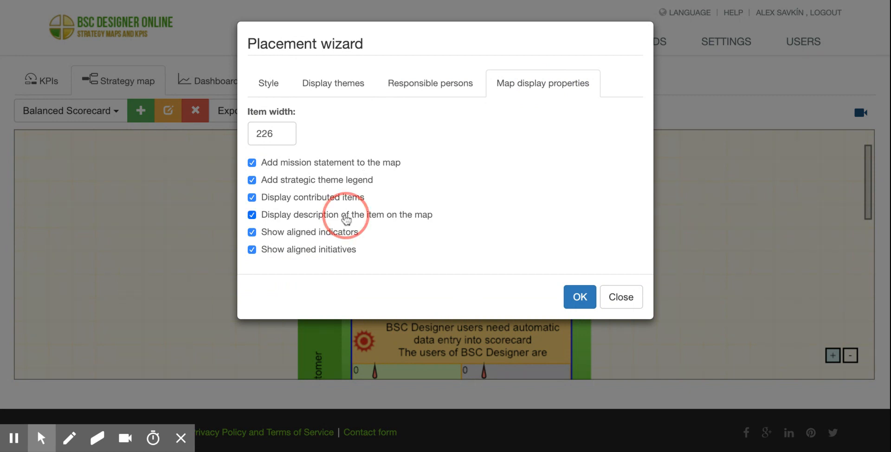
left_click(578, 296)
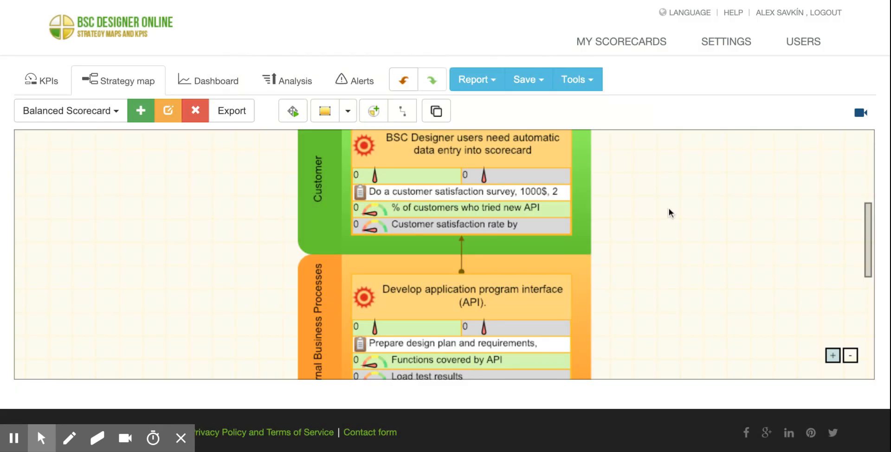
Examine the goals, initiatives and indicators in the Finance and Customer perspectives of the strategy map.
scroll(870, 244, "up", 5)
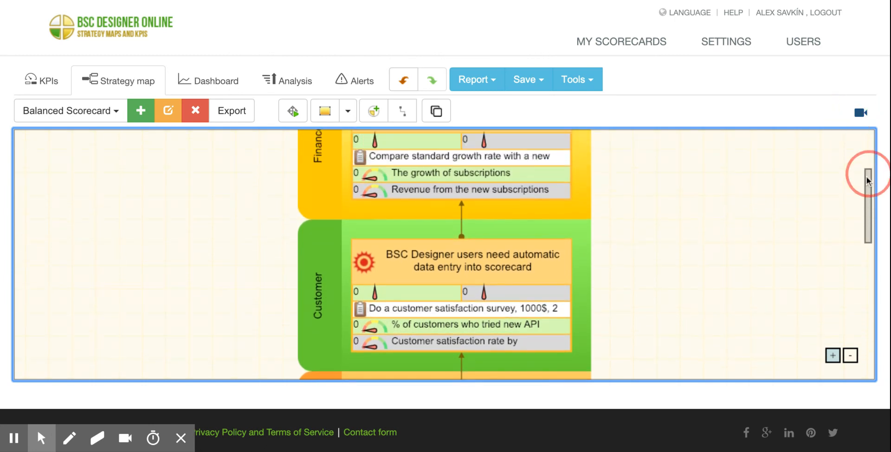
scroll(866, 178, "up", 2)
scroll(866, 176, "up", 2)
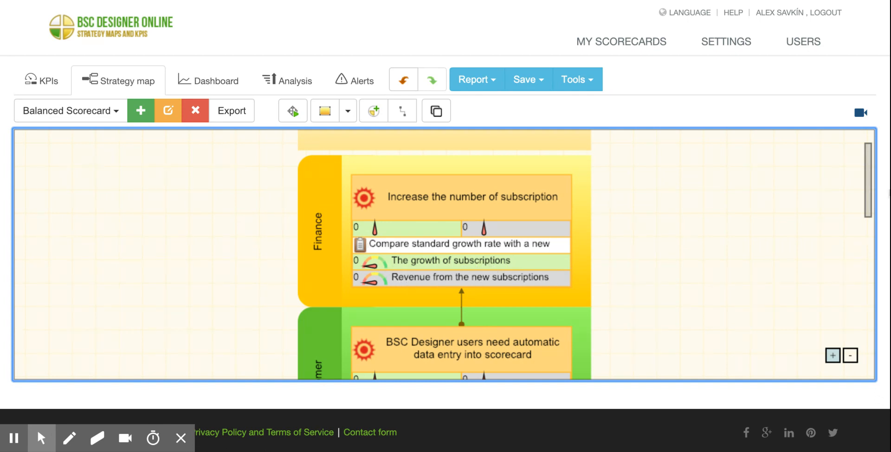
left_click_drag(872, 184, 869, 207)
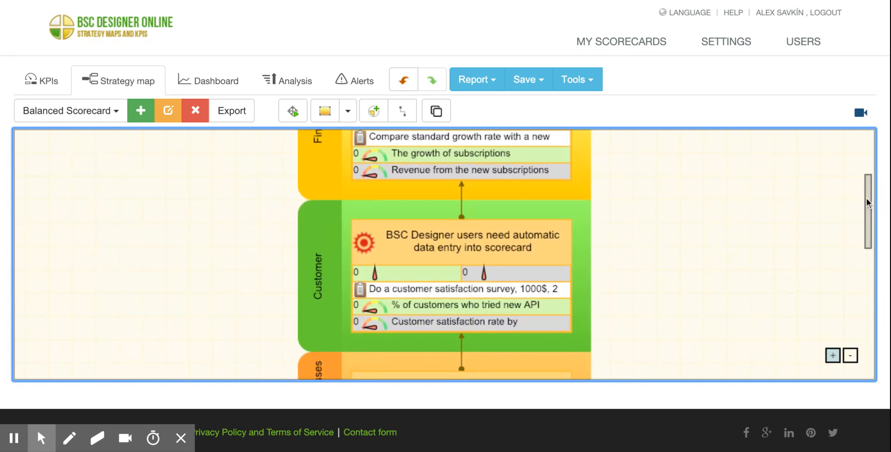
left_click_drag(866, 203, 865, 213)
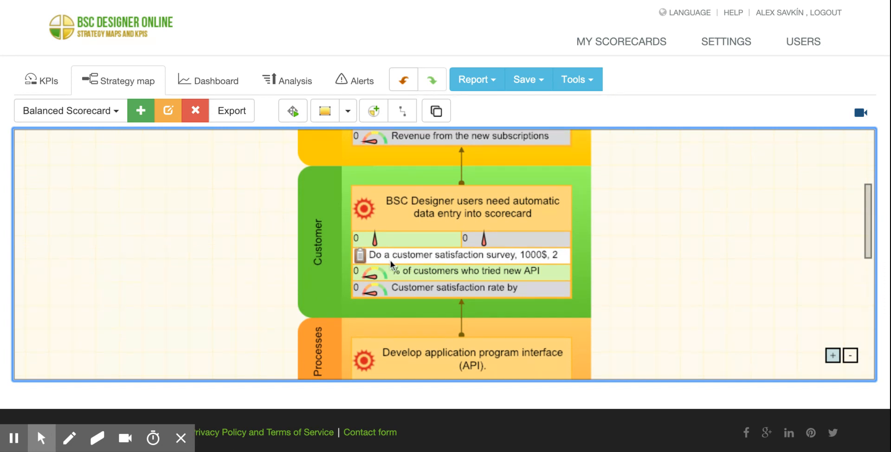
left_click(368, 258)
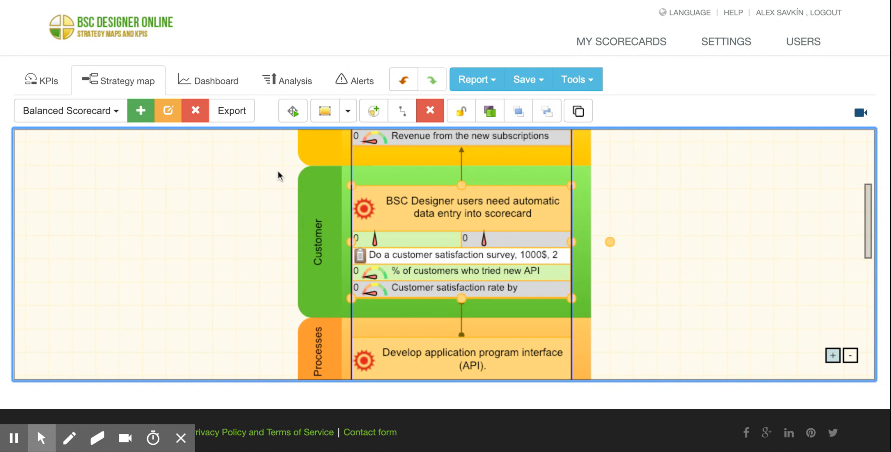
left_click(794, 196)
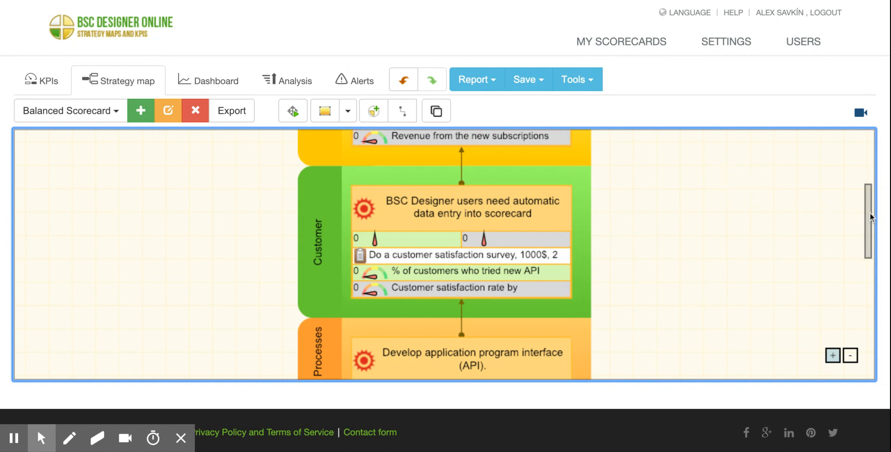
left_click_drag(871, 217, 868, 198)
Review the Finance goal in the KPI list and the context settings of its growth and revenue indicators.
left_click(44, 83)
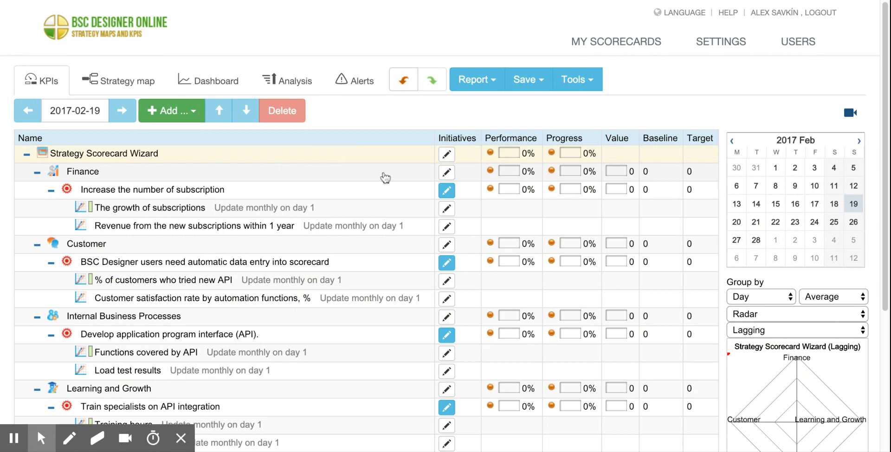
left_click(271, 189)
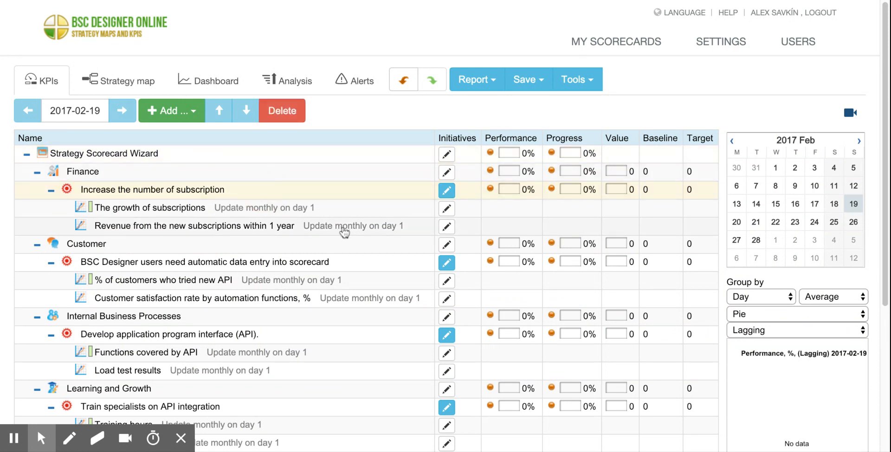
left_click(136, 189)
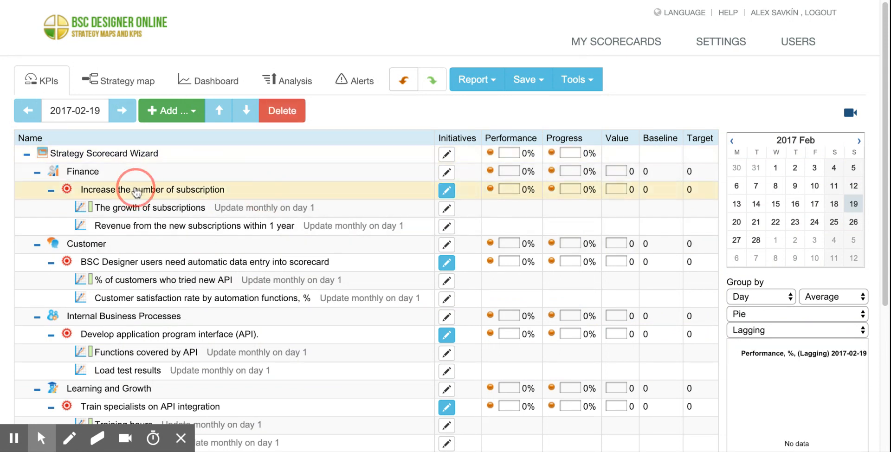
left_click(156, 210)
left_click(160, 224)
left_click(160, 209)
left_click(227, 358)
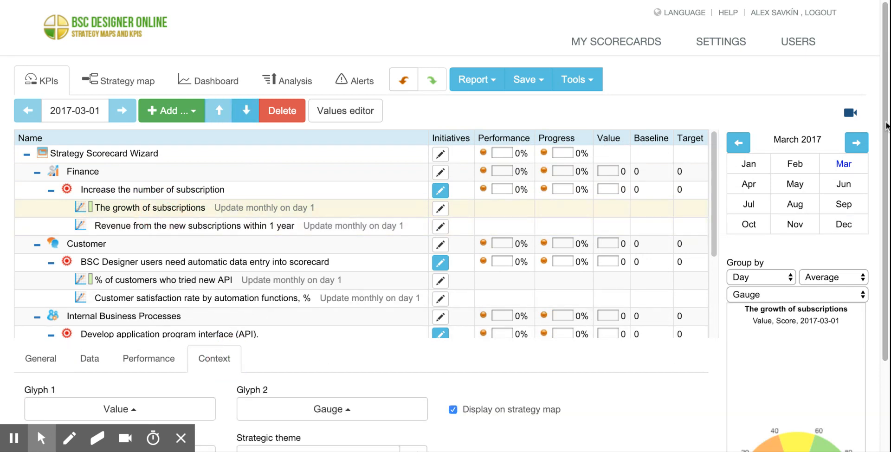
left_click_drag(885, 67, 885, 156)
left_click(149, 122)
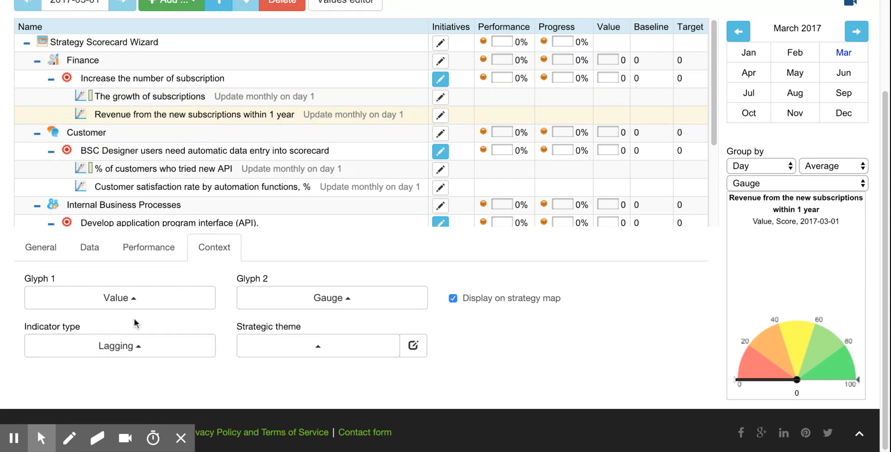
Review the name, description and budget of the Finance goal's initiative, and leave it without changes.
left_click(441, 81)
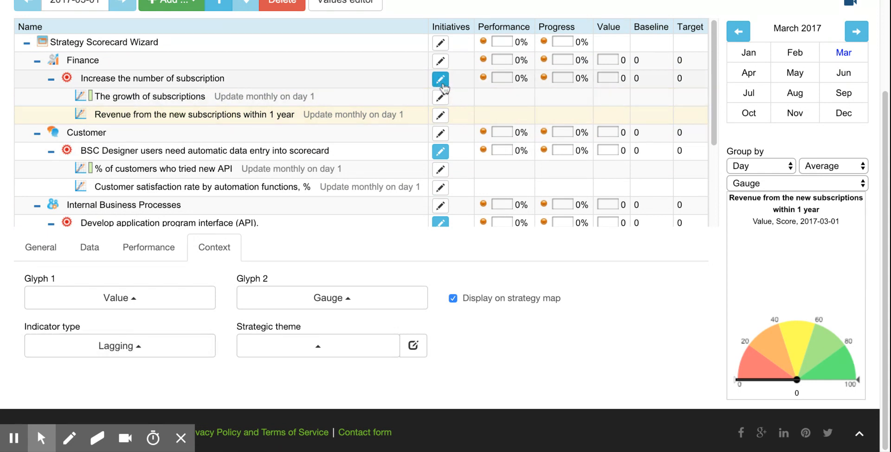
left_click(444, 83)
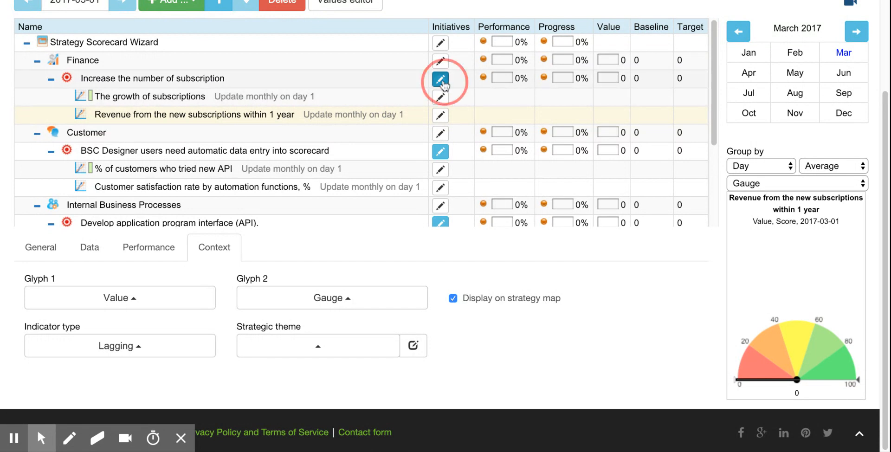
left_click(668, 93)
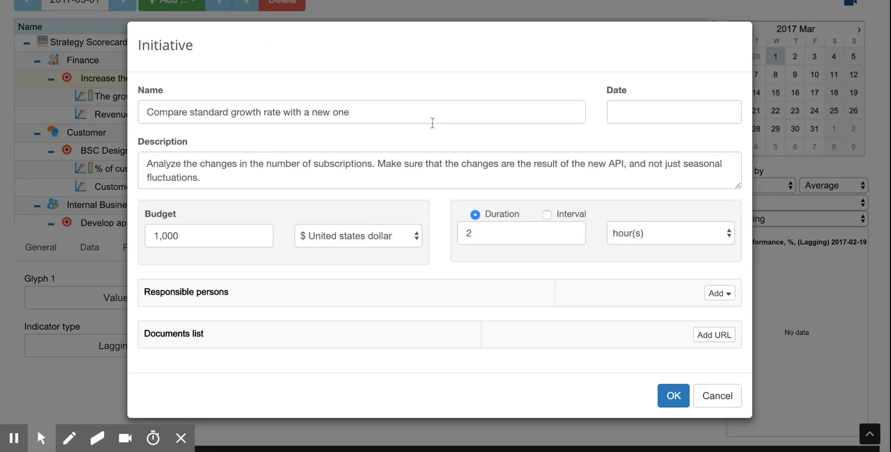
triple_click(426, 116)
triple_click(232, 171)
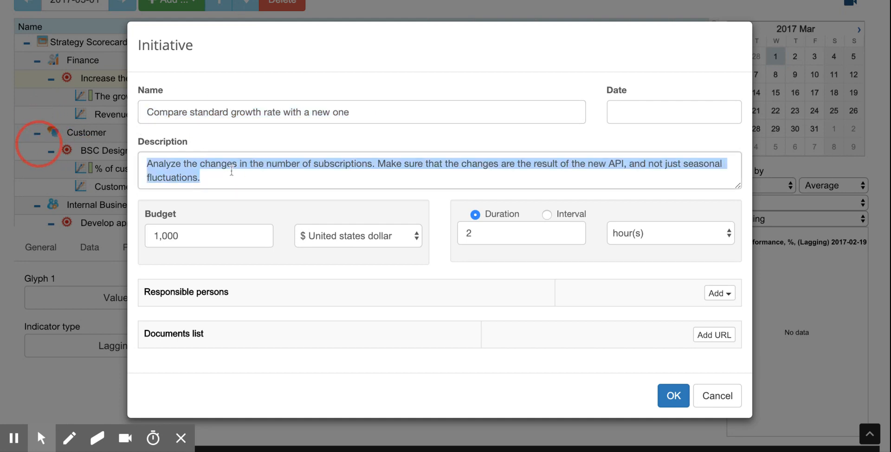
triple_click(171, 235)
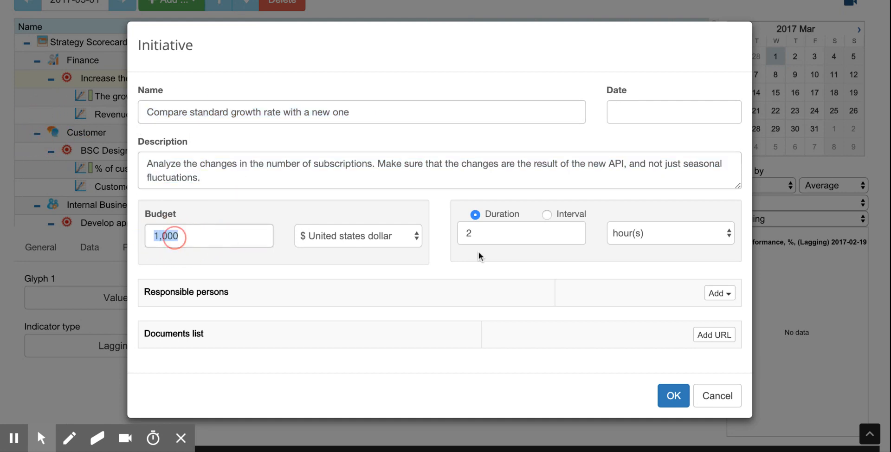
left_click(716, 398)
left_click(729, 158)
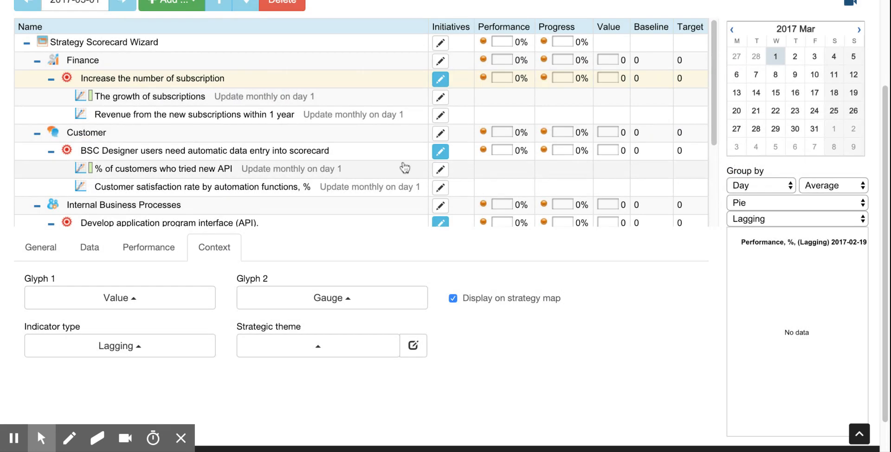
Return to the strategy map and look over its mission statement and its Finance and Customer perspectives.
scroll(795, 93, "down", 1)
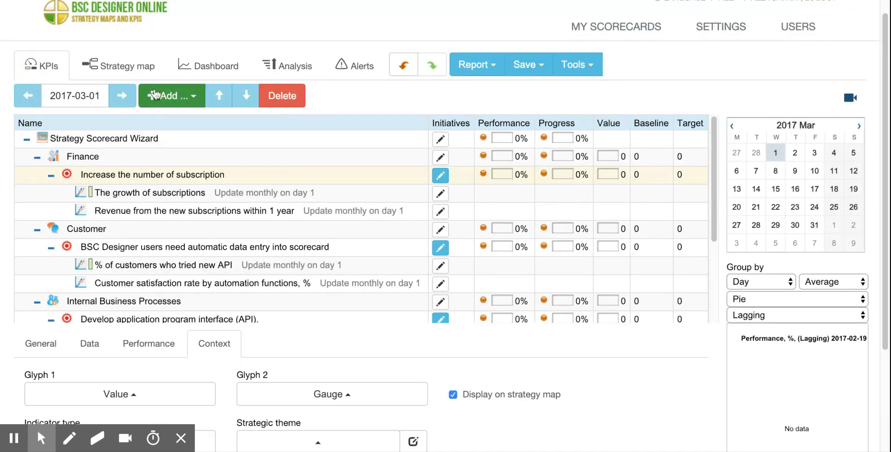
left_click(118, 65)
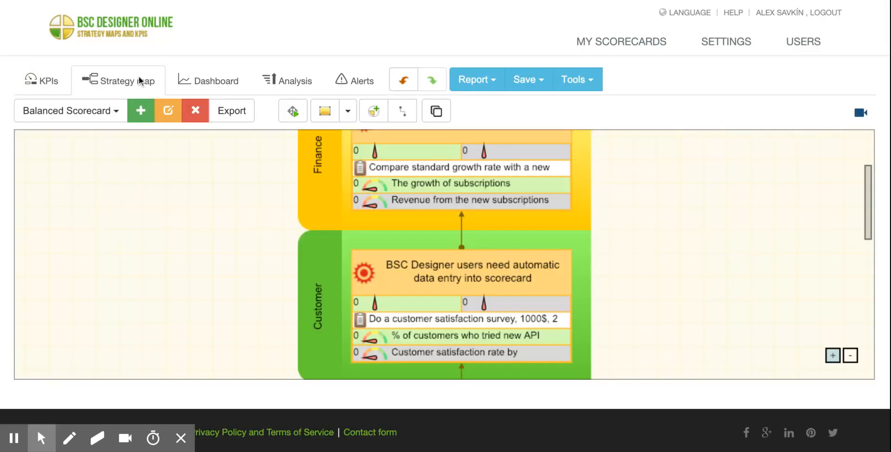
left_click_drag(742, 207, 708, 357)
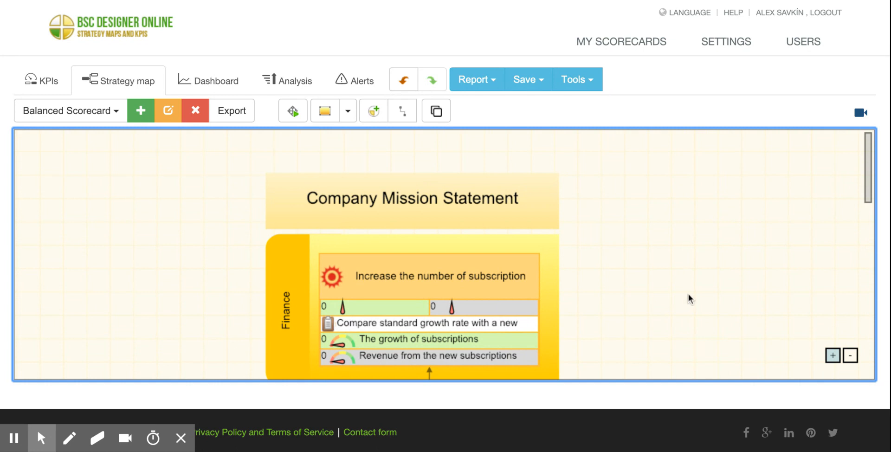
left_click_drag(688, 299, 676, 226)
left_click_drag(616, 269, 616, 247)
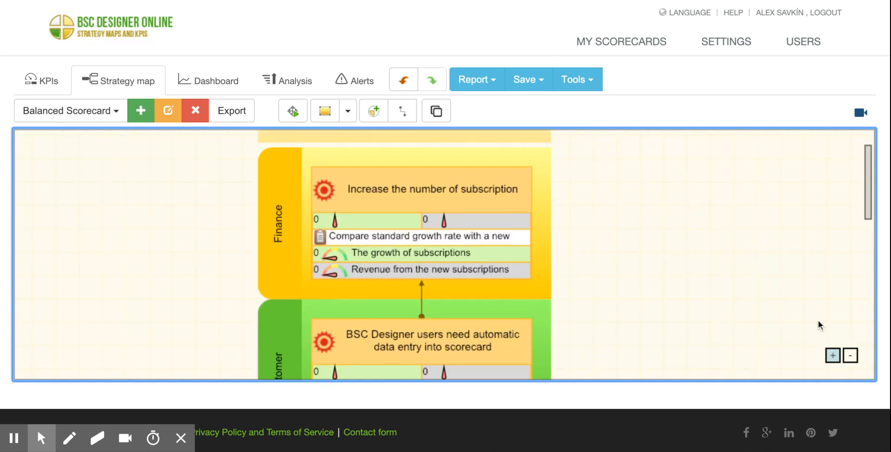
Preview the whole strategy map with its legend as an export image, and close the preview.
double_click(850, 357)
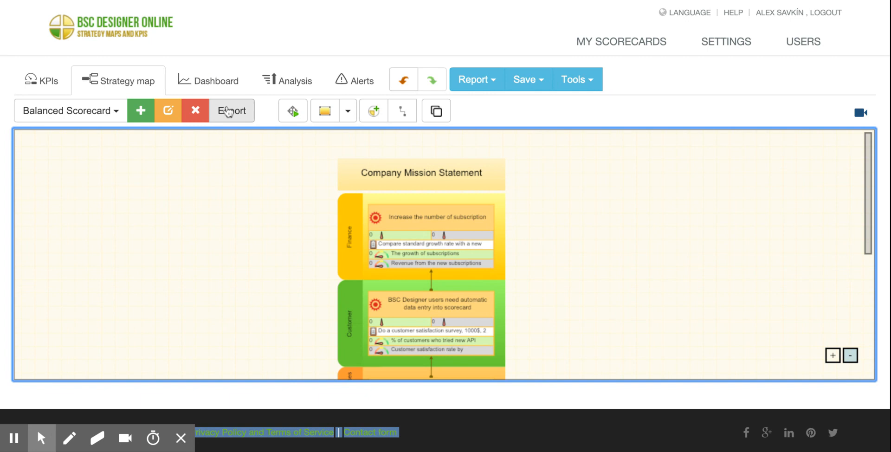
left_click(228, 111)
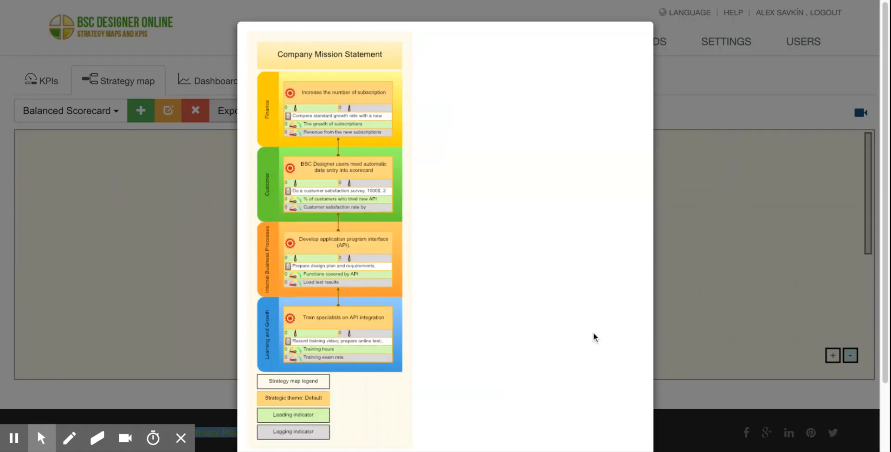
scroll(625, 369, "down", 3)
left_click(624, 406)
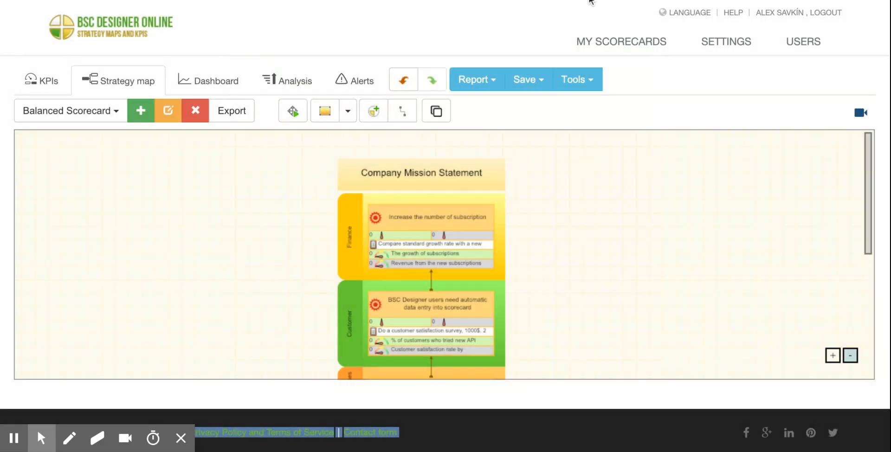
Save the scorecard, and select the Customer perspective in the KPI list.
left_click(531, 93)
left_click(531, 114)
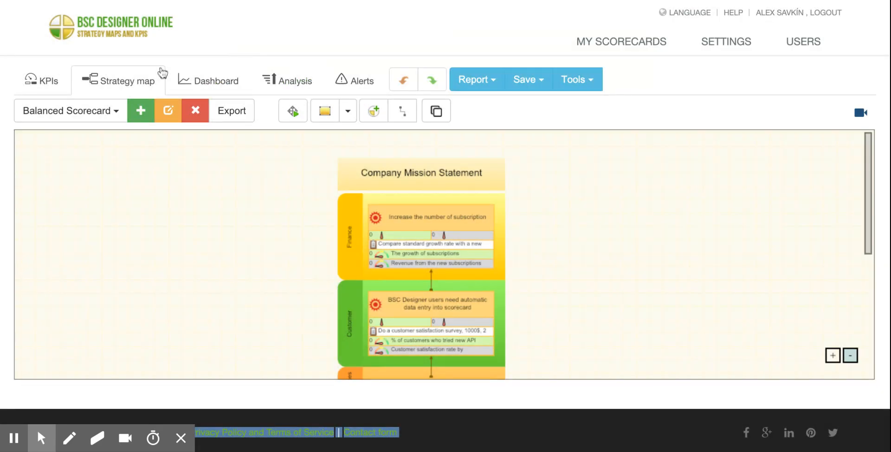
left_click(42, 81)
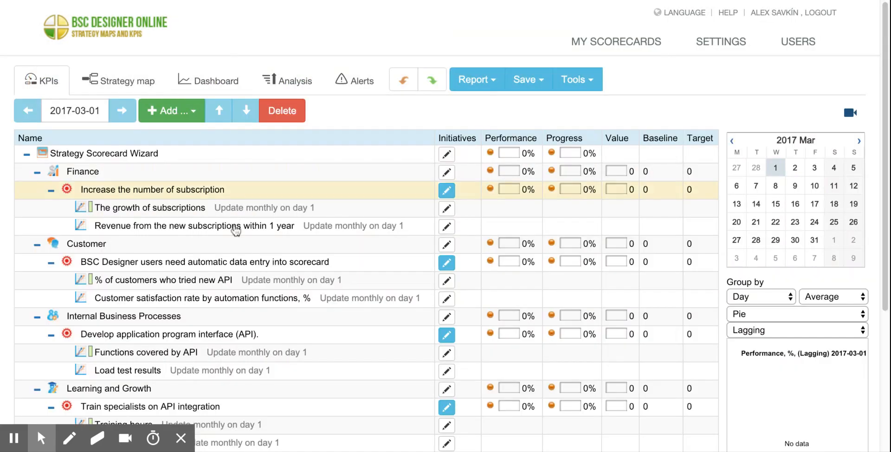
left_click(189, 248)
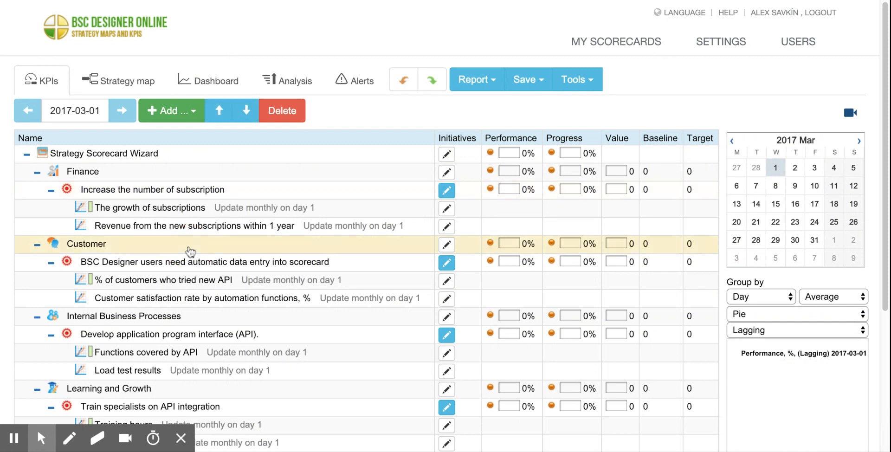
Start the Strategy scorecard wizard again, view its value proposition questions, and leave it without entering any answers.
left_click(595, 81)
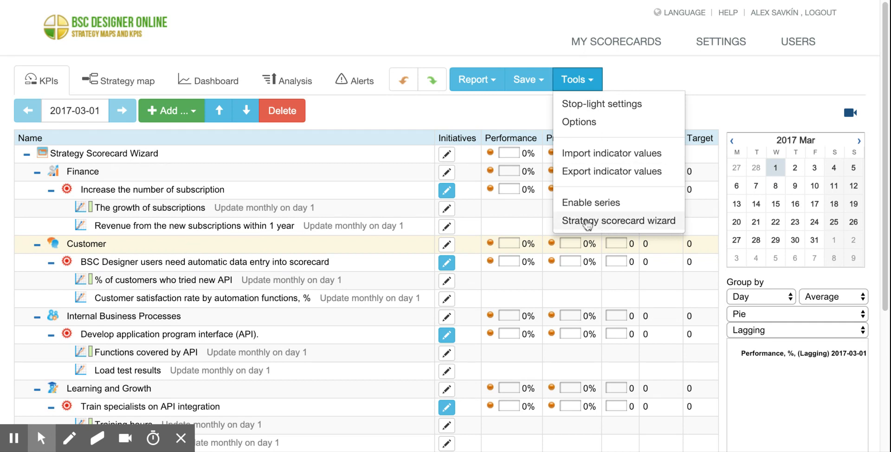
left_click(617, 227)
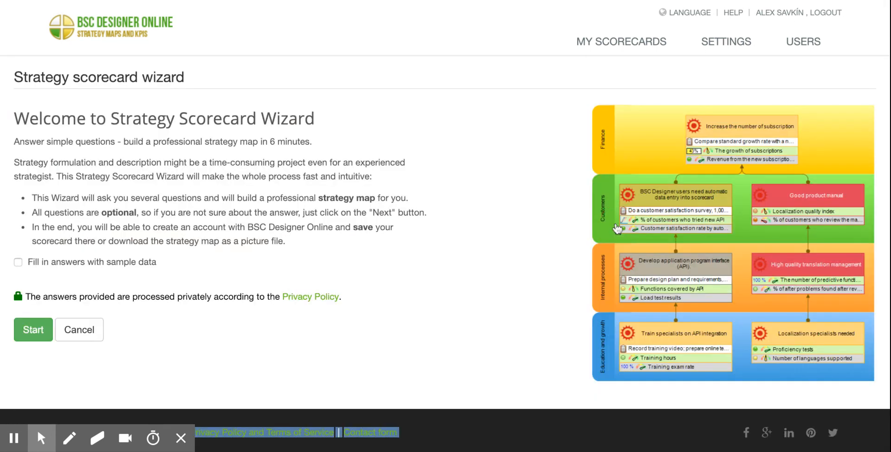
left_click(30, 337)
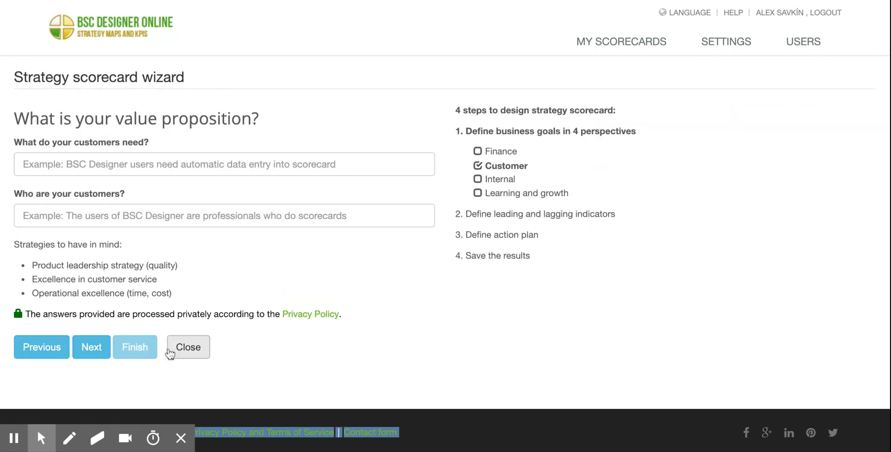
left_click(188, 347)
Look over the Finance and Customer perspectives on the strategy map at a larger scale.
left_click(134, 88)
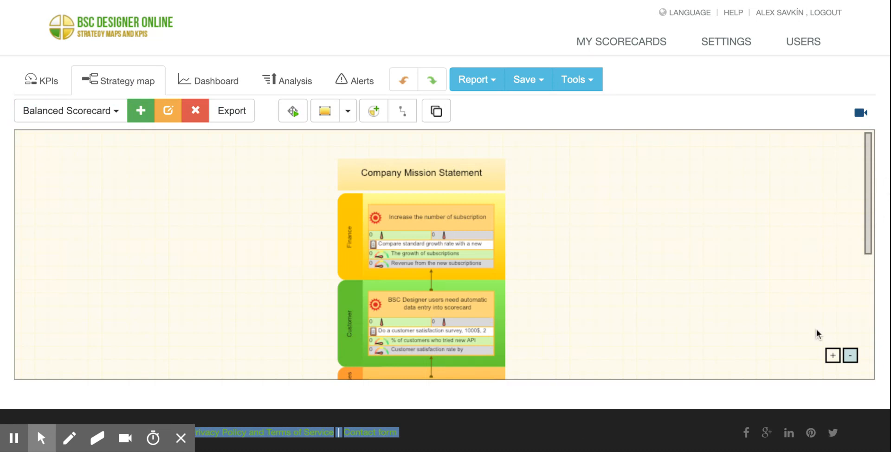
left_click(832, 356)
left_click(832, 355)
left_click_drag(867, 210, 854, 288)
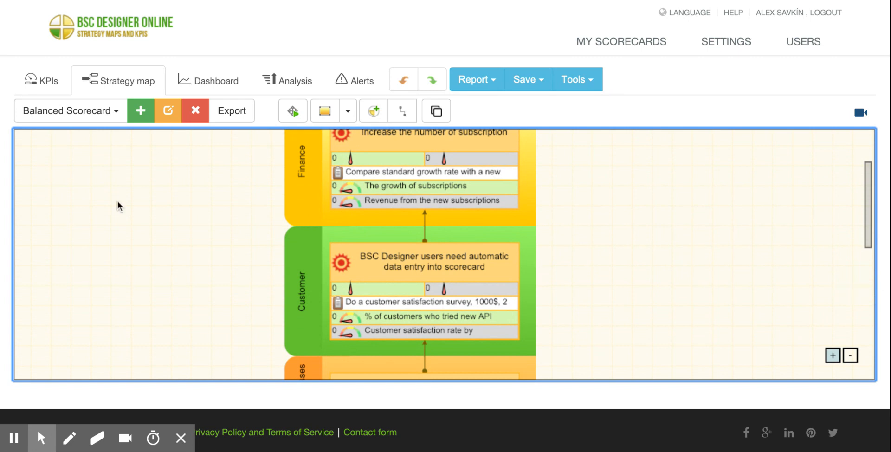
Add a new indicator to the Customer perspective in the KPI list and name it "Better customer service".
left_click(42, 82)
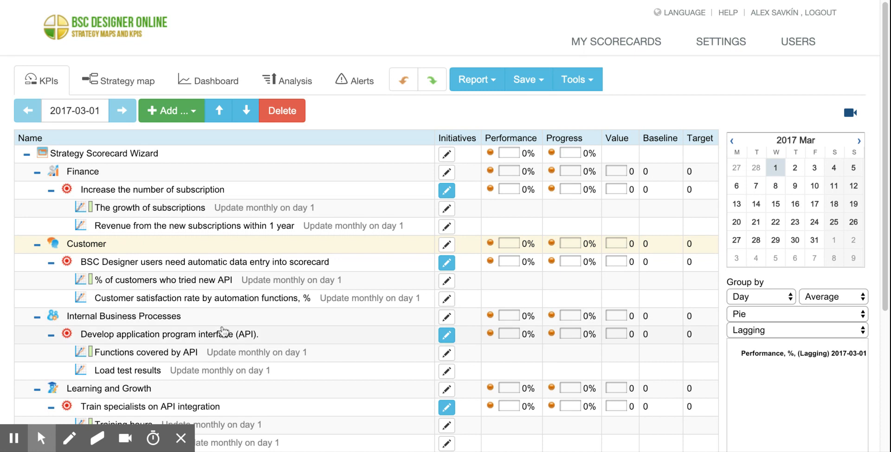
scroll(223, 333, "down", 1)
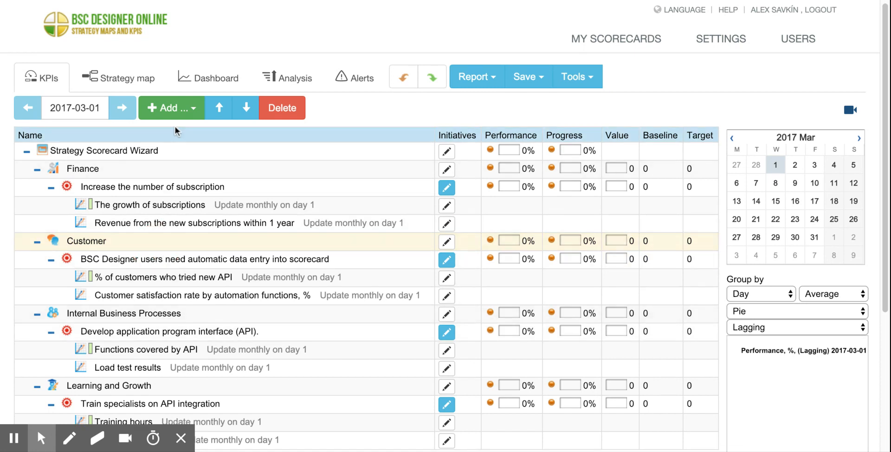
left_click(172, 108)
left_click(190, 134)
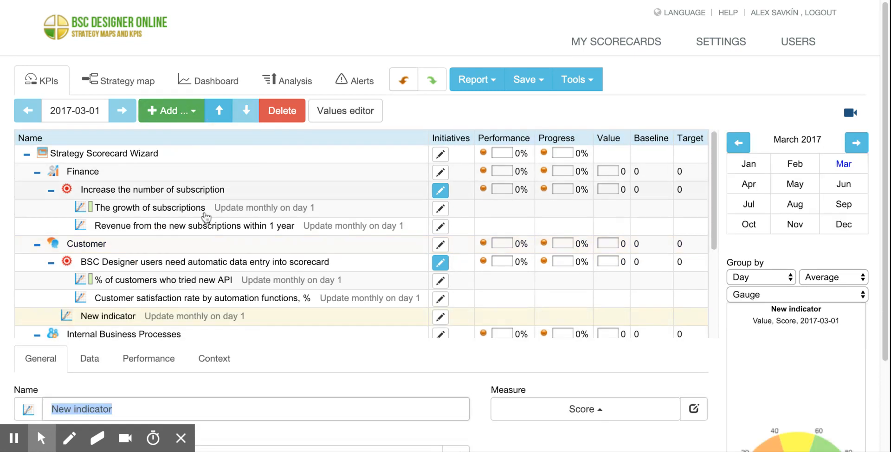
left_click_drag(140, 408, 0, 390)
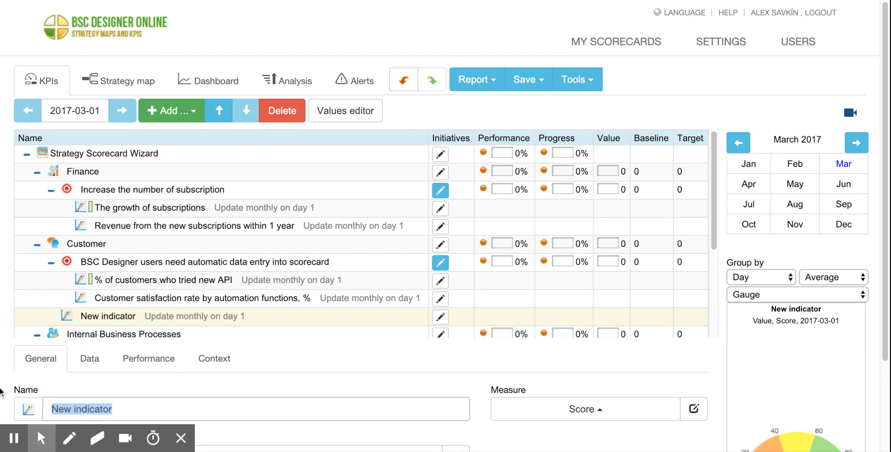
type("Better customer s")
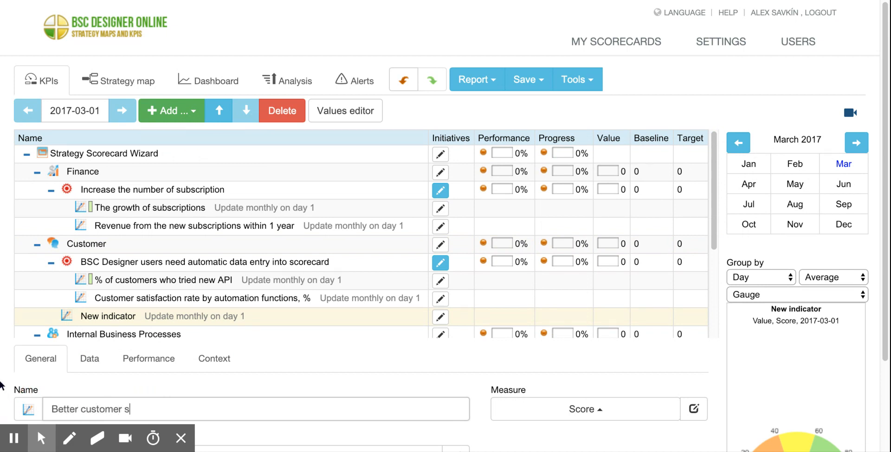
type("ervioce")
Add a new indicator named "Response time" under Better customer service.
left_click_drag(716, 195, 715, 258)
left_click(175, 197)
left_click(168, 210)
left_click(188, 112)
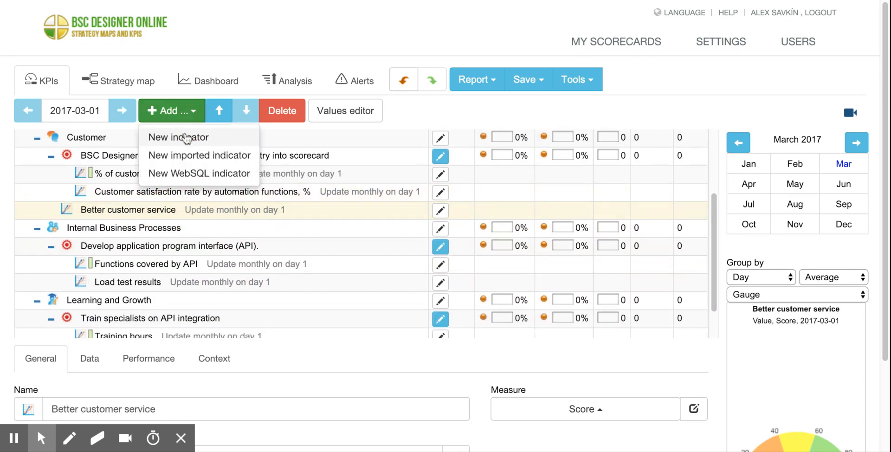
left_click(187, 138)
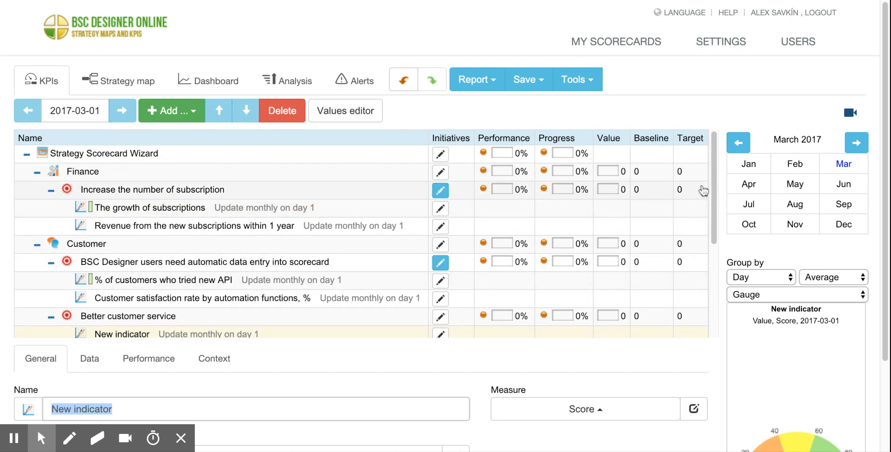
left_click_drag(715, 181, 715, 254)
type("R")
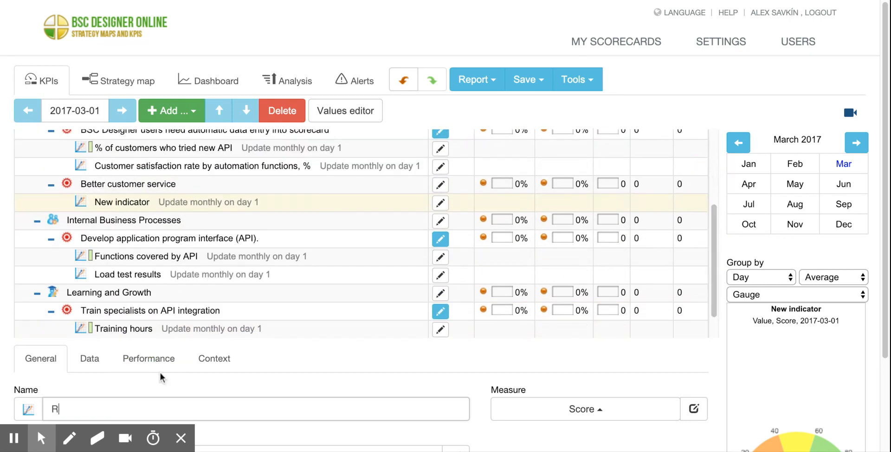
type("esponse time")
Set the indicator type of Response time to Leading in its context settings.
left_click(214, 359)
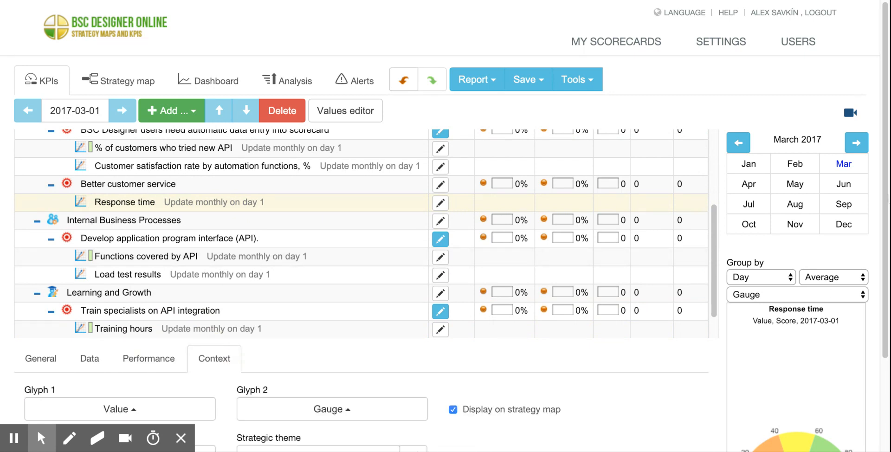
scroll(328, 275, "down", 2)
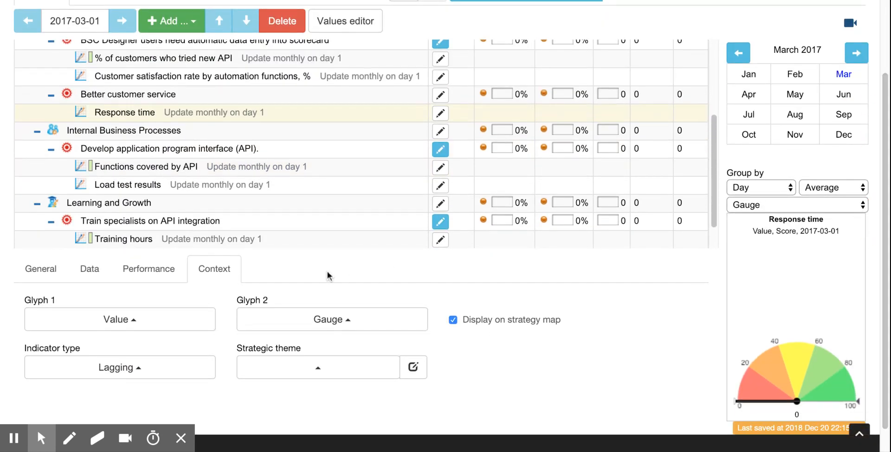
left_click(167, 368)
left_click(83, 328)
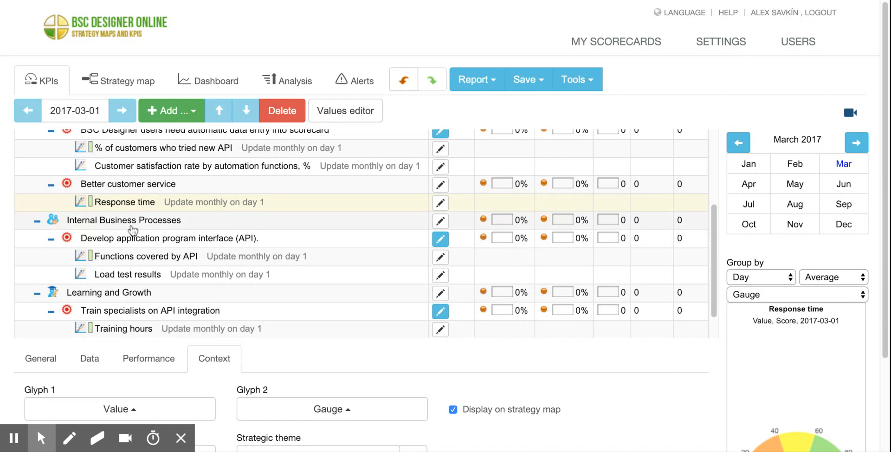
Add a second new indicator under Better customer service and name it "Customer satisfaction".
left_click(133, 184)
left_click(181, 112)
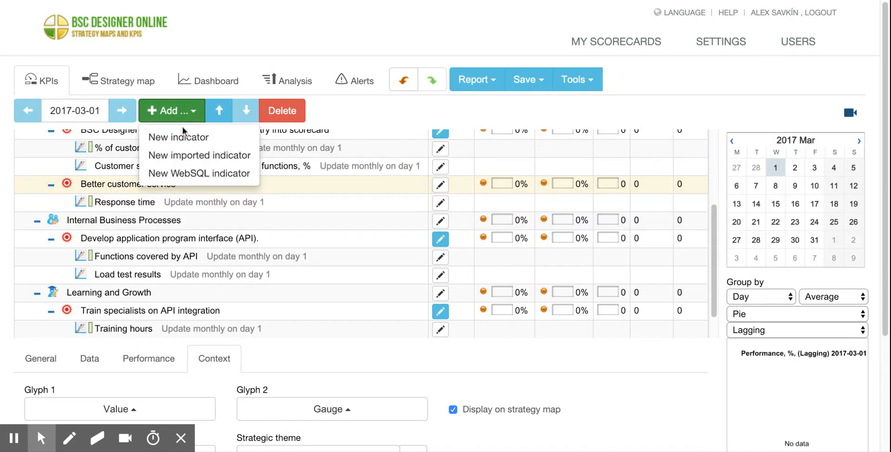
left_click(183, 135)
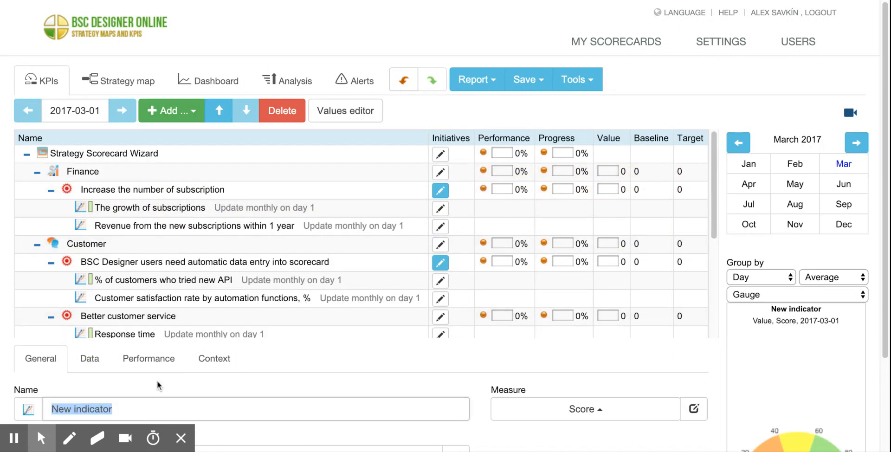
type("Custom")
key("BackSpace")
key("BackSpace")
type("omer sati")
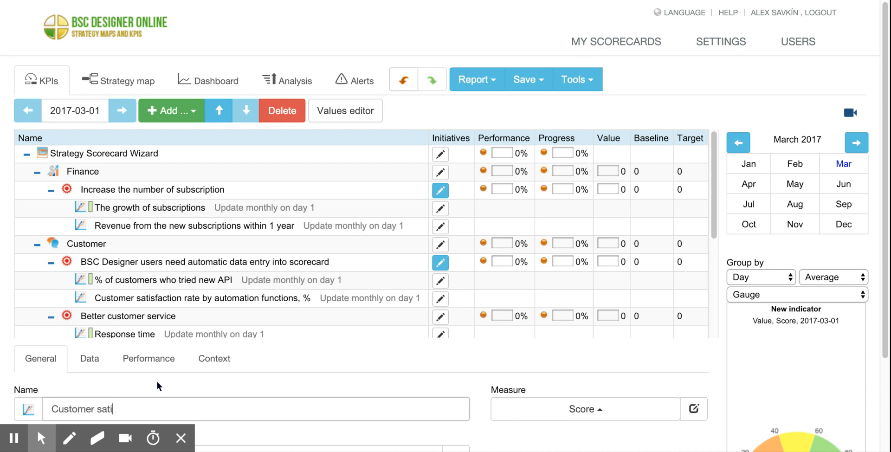
type("sfaction")
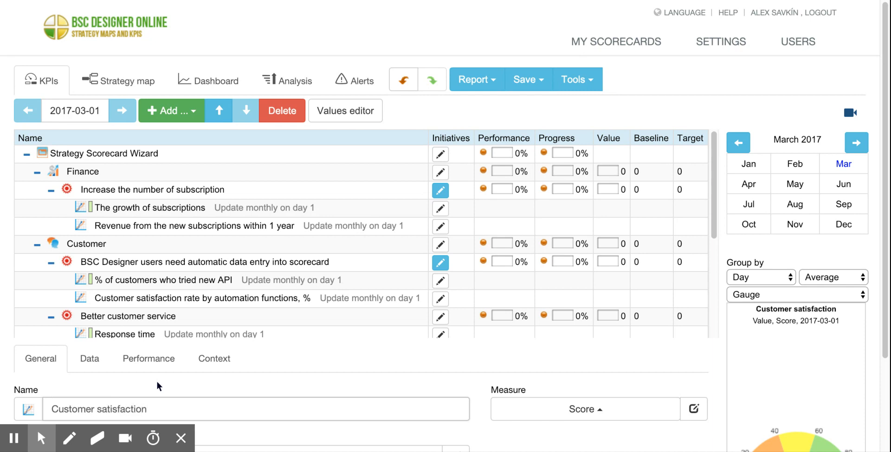
Check the indicator type of Customer satisfaction in its context settings.
left_click(211, 358)
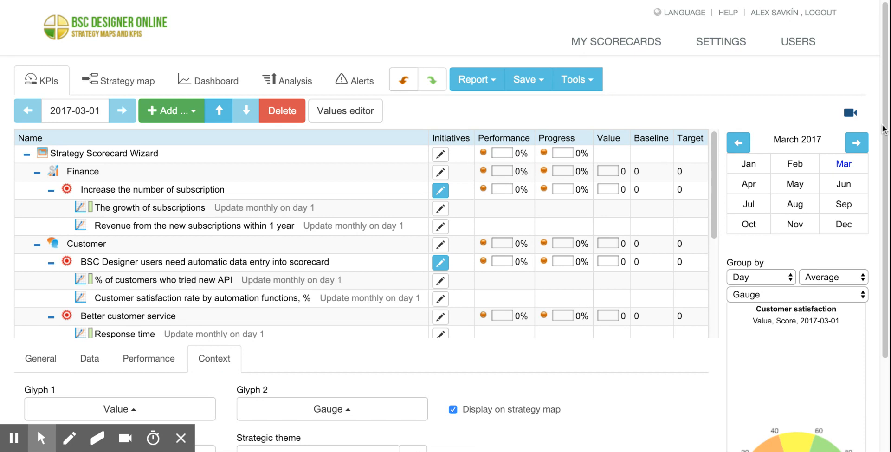
scroll(885, 129, "down", 3)
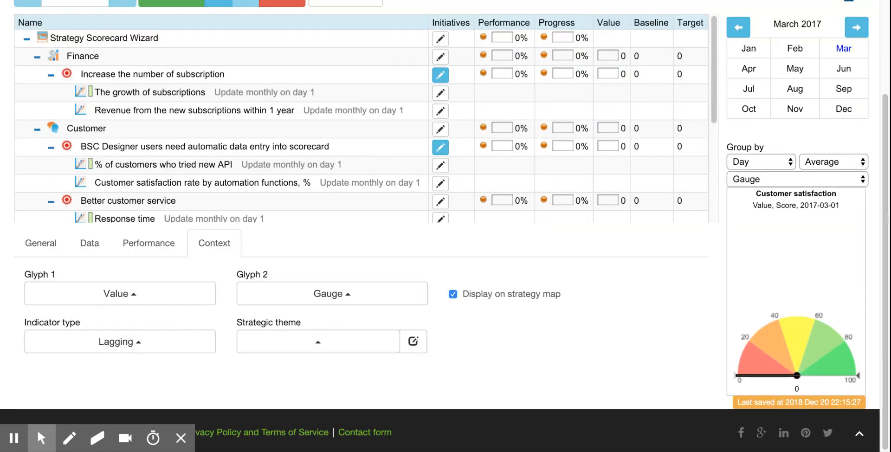
scroll(884, 189, "up", 3)
Rebuild the strategy map to include the Better customer service goal, and review it in the Customer perspective before returning to the KPI list.
left_click(112, 79)
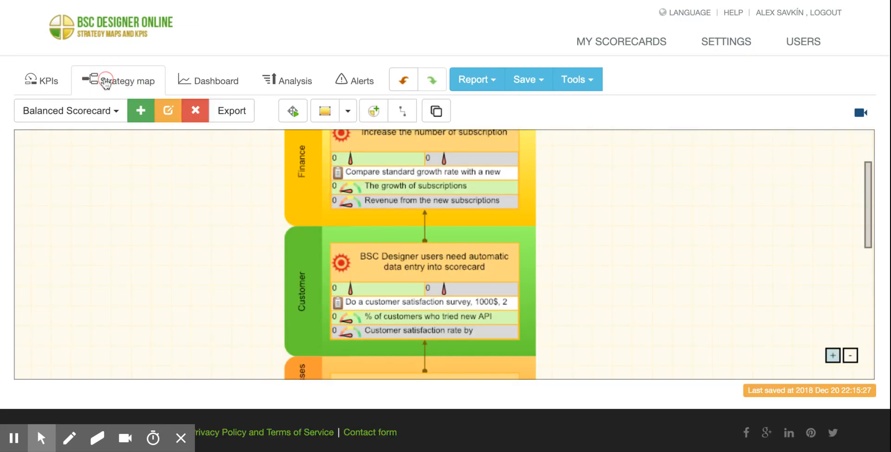
left_click(293, 111)
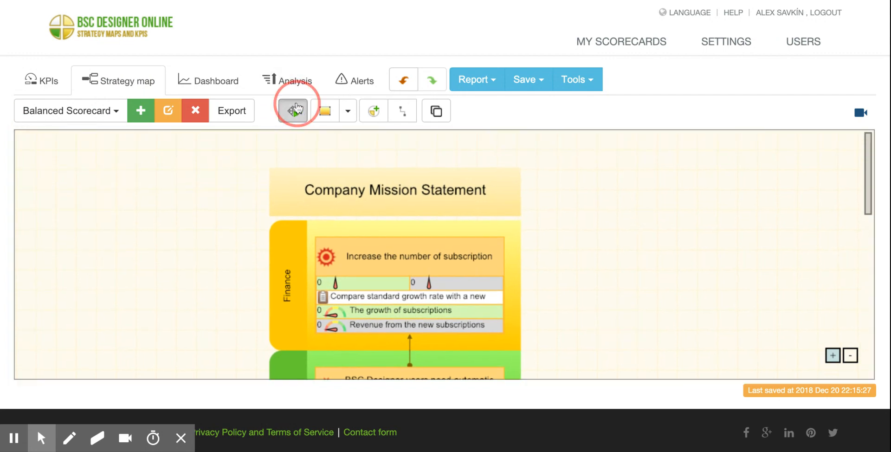
left_click(579, 221)
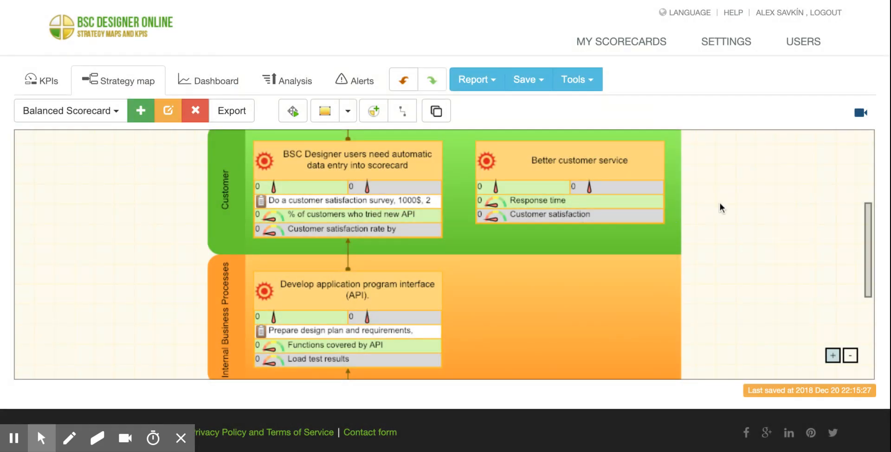
left_click_drag(720, 202, 689, 351)
left_click(561, 316)
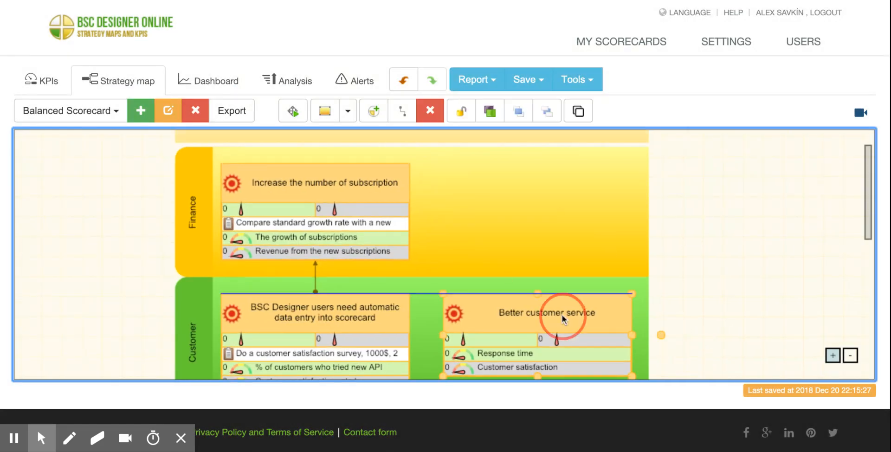
left_click_drag(702, 242, 700, 303)
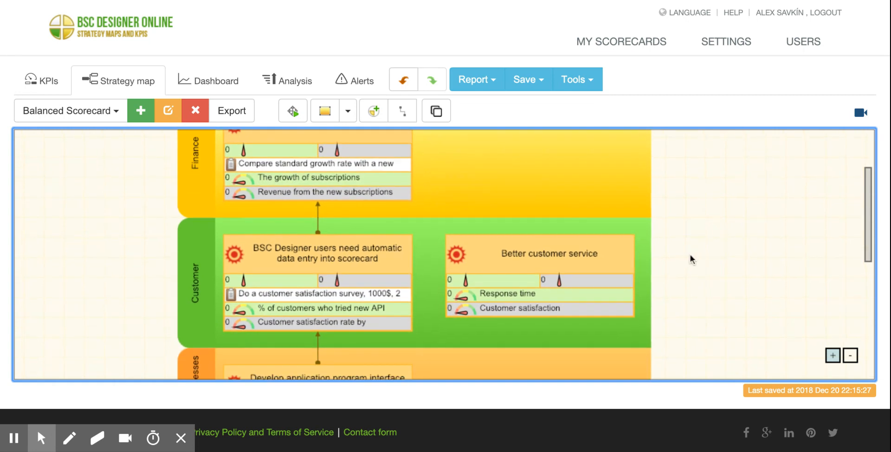
left_click_drag(778, 202, 772, 219)
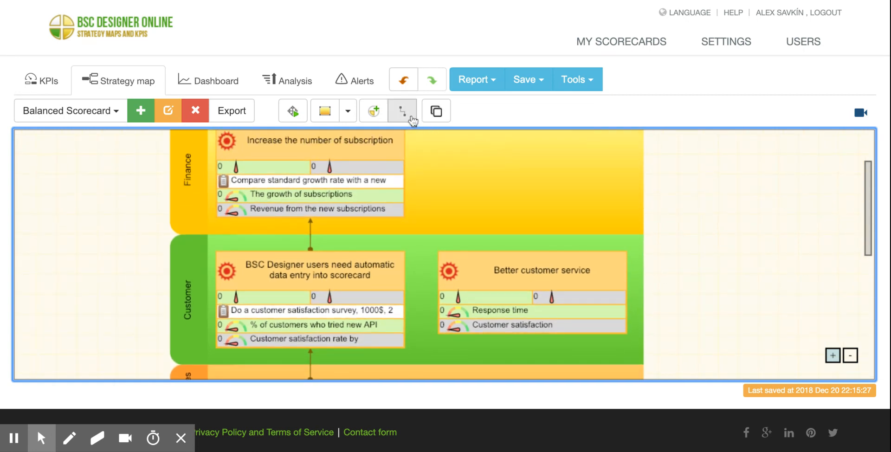
left_click(43, 79)
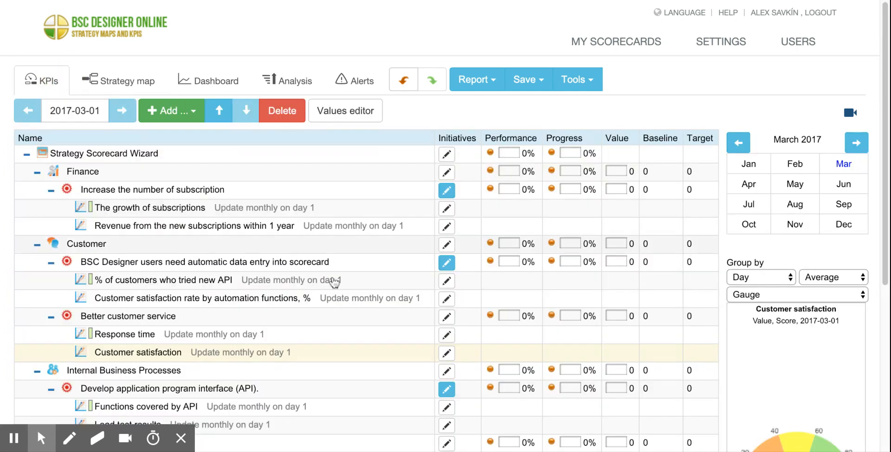
Give the Response time indicator a value of 2 and set its measure to hour(s).
left_click(192, 221)
left_click(142, 339)
left_click_drag(884, 166, 1, 299)
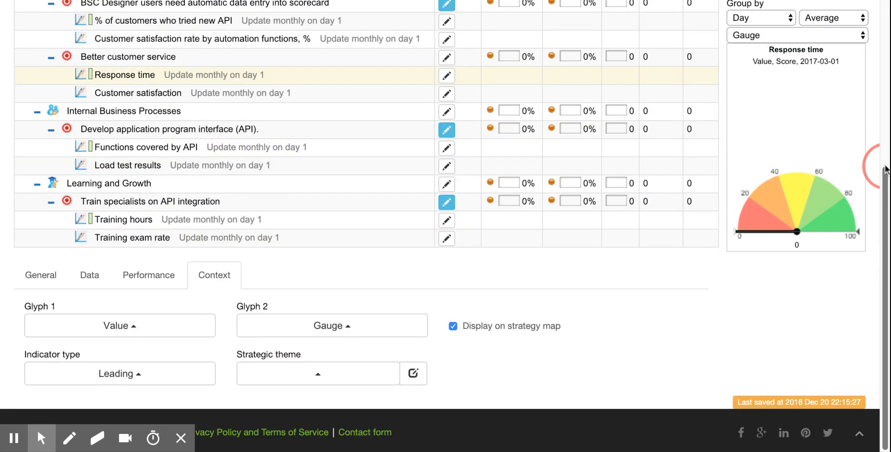
left_click(76, 277)
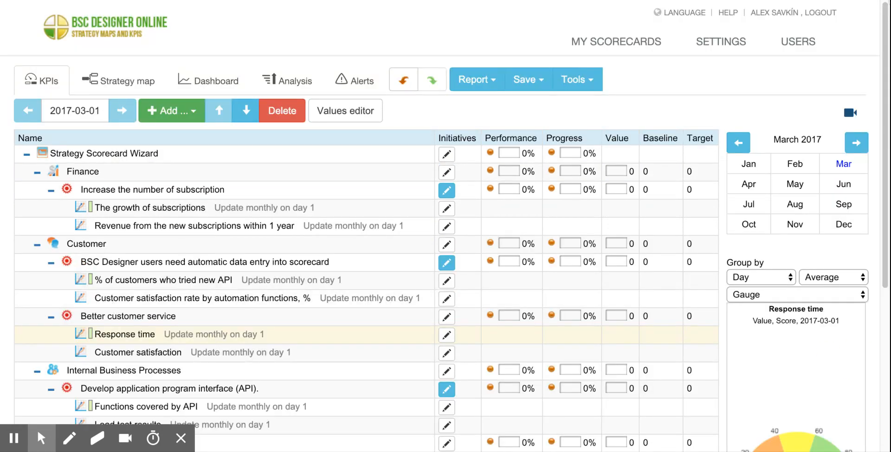
scroll(885, 33, "down", 5)
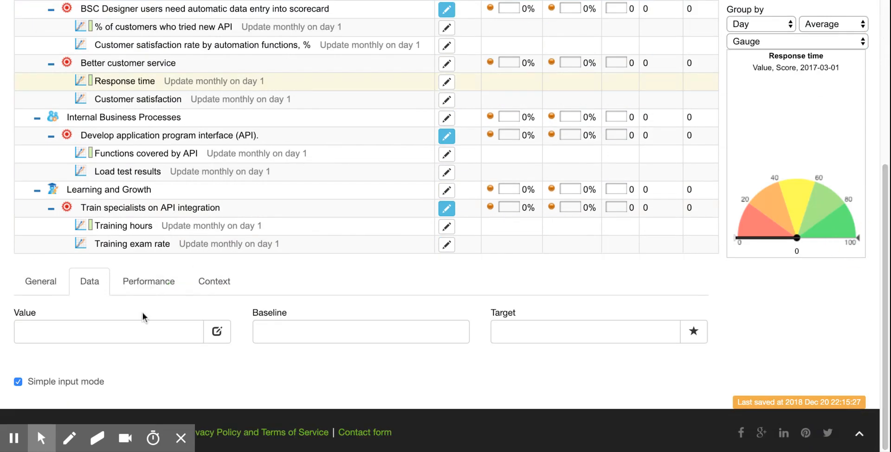
left_click(148, 323)
type("2")
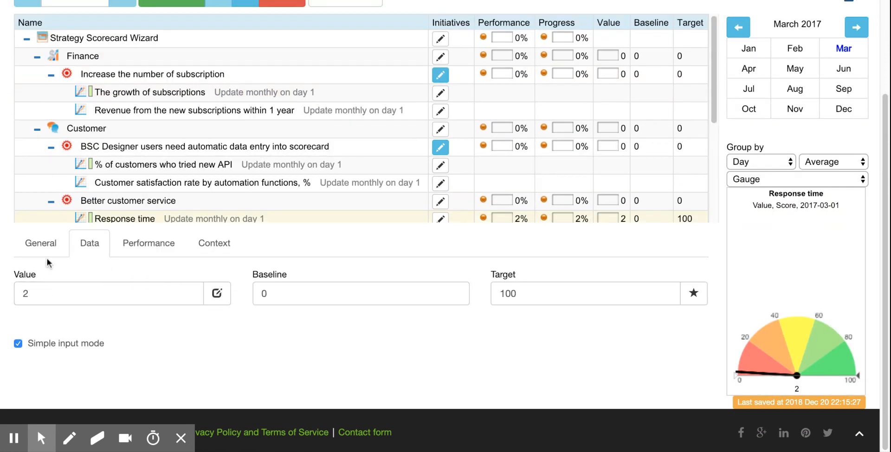
left_click(46, 253)
left_click(626, 415)
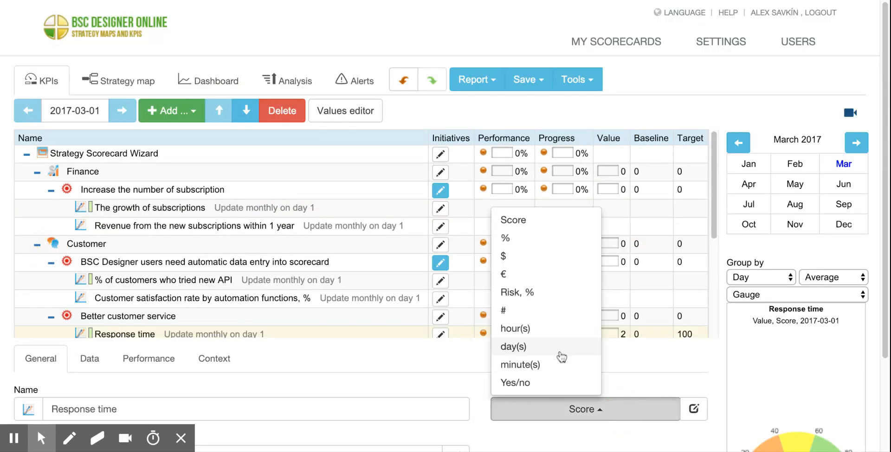
left_click(551, 338)
Give the Customer satisfaction indicator a value of 70 and set its measure to %.
left_click_drag(714, 140, 714, 204)
left_click(167, 229)
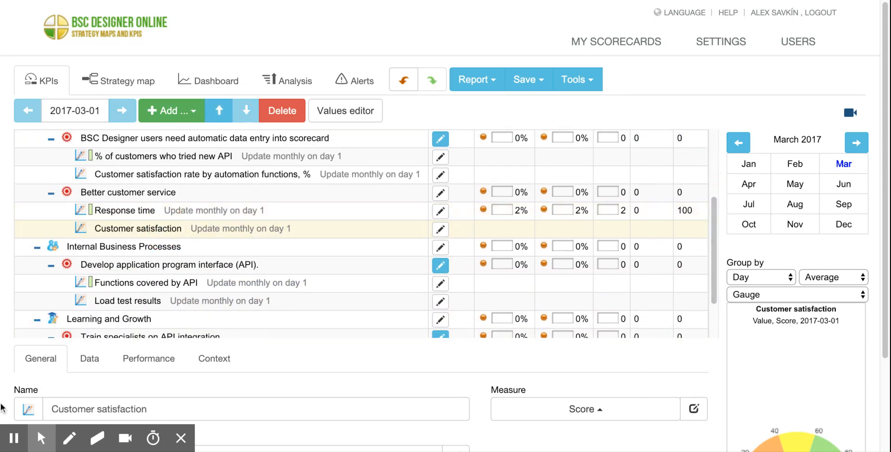
left_click_drag(886, 243, 886, 337)
left_click(96, 247)
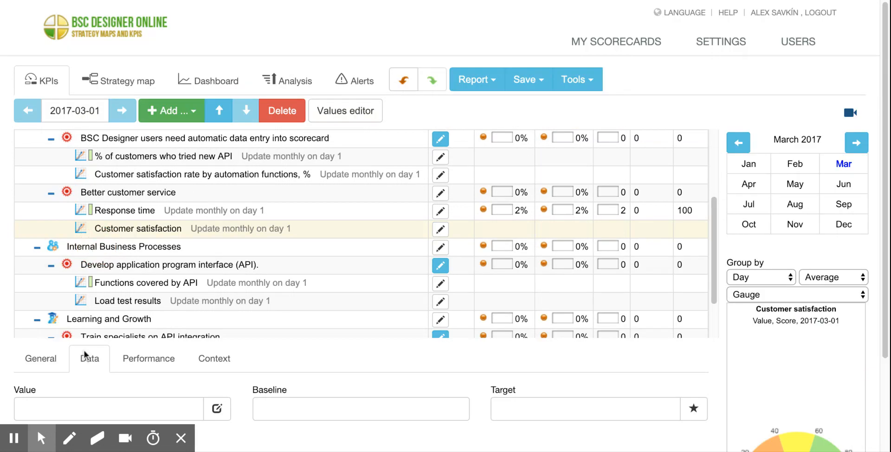
left_click(124, 407)
type("70")
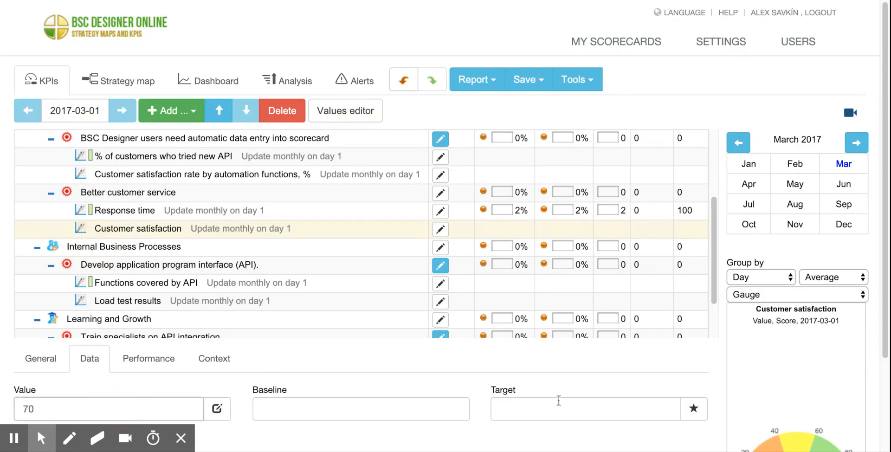
left_click(27, 354)
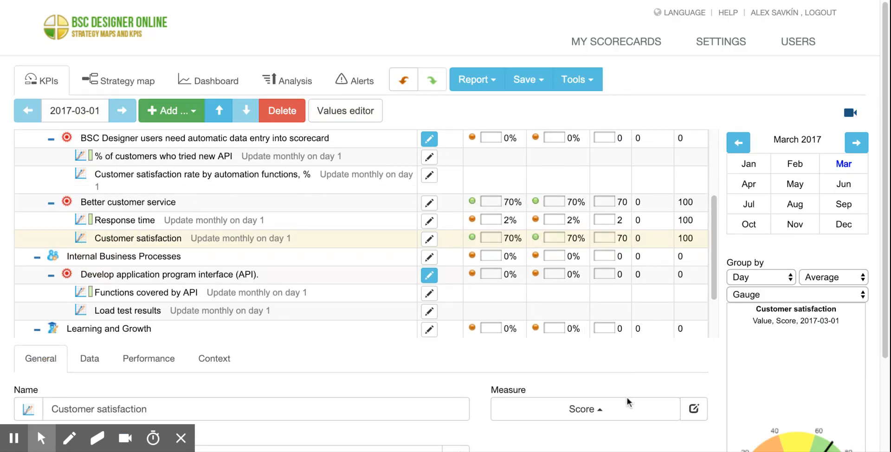
left_click(627, 399)
left_click(521, 245)
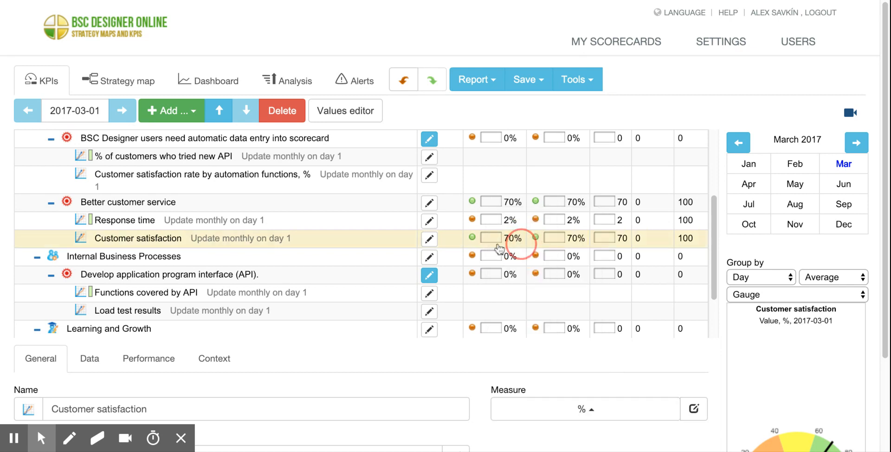
On the strategy map, link the lagging part of Better customer service to the leading part of Increase the number of subscription.
left_click(139, 83)
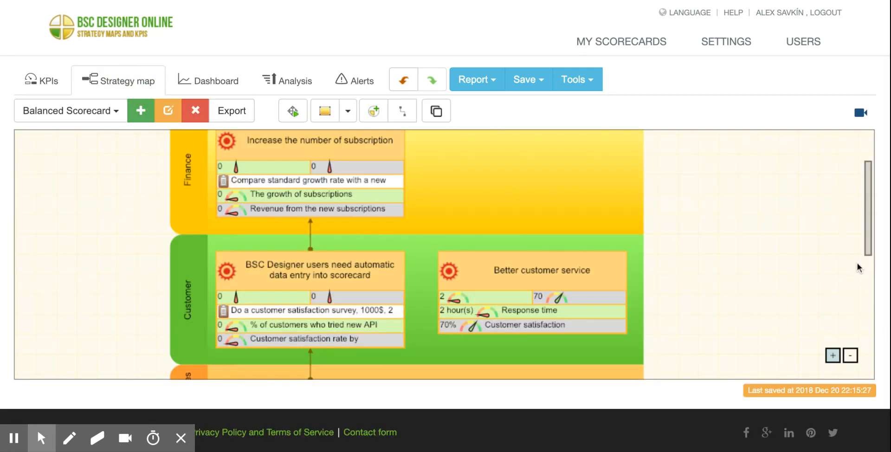
left_click_drag(868, 244, 868, 234)
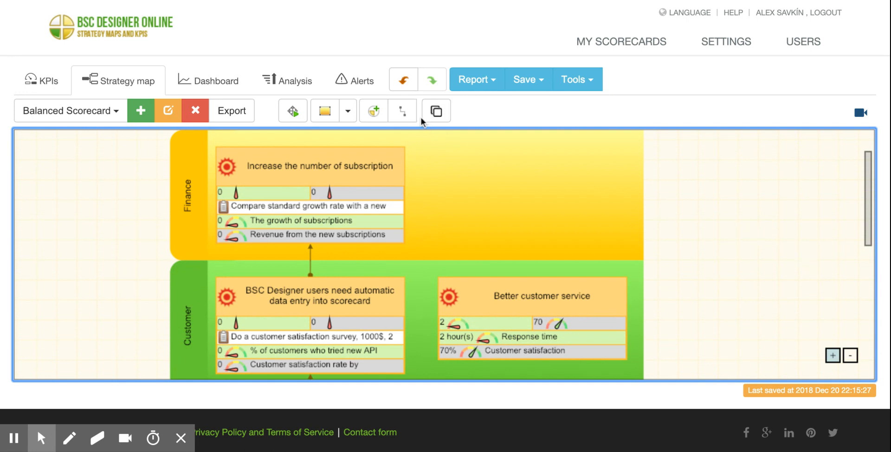
left_click(402, 111)
left_click(530, 280)
left_click_drag(531, 279, 310, 240)
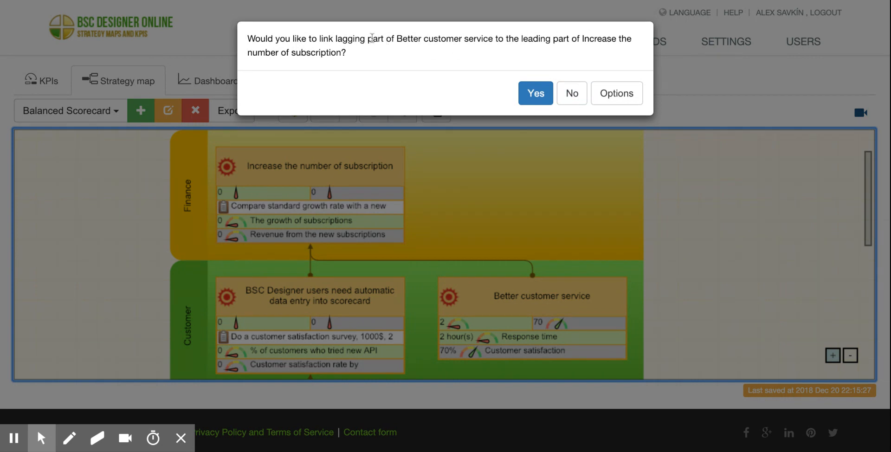
left_click(399, 40)
left_click(534, 94)
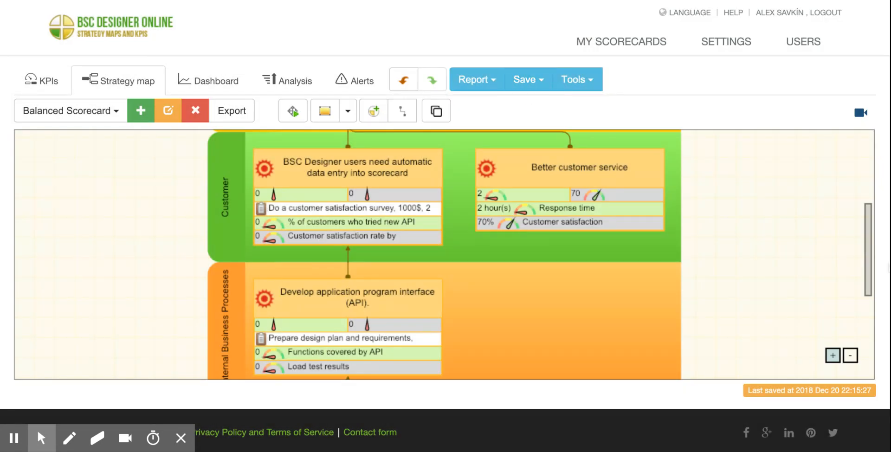
Examine how Better customer service contributes to the Increase the number of subscription goal on the strategy map.
left_click_drag(868, 254, 876, 157)
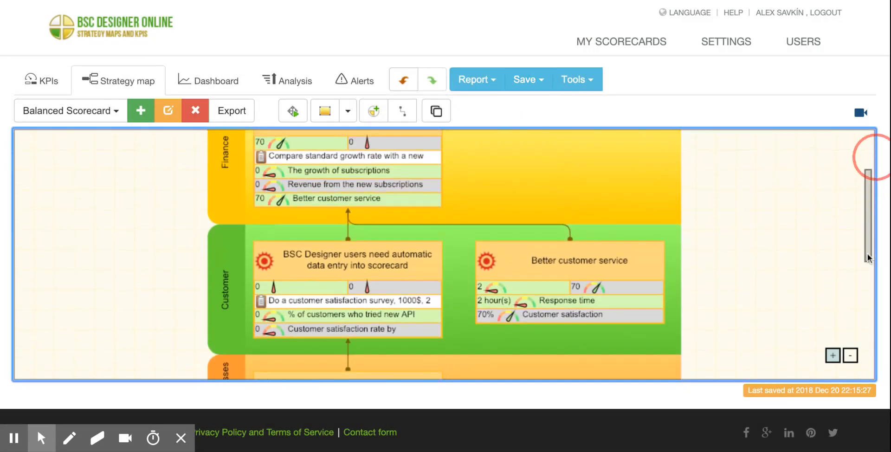
left_click(608, 268)
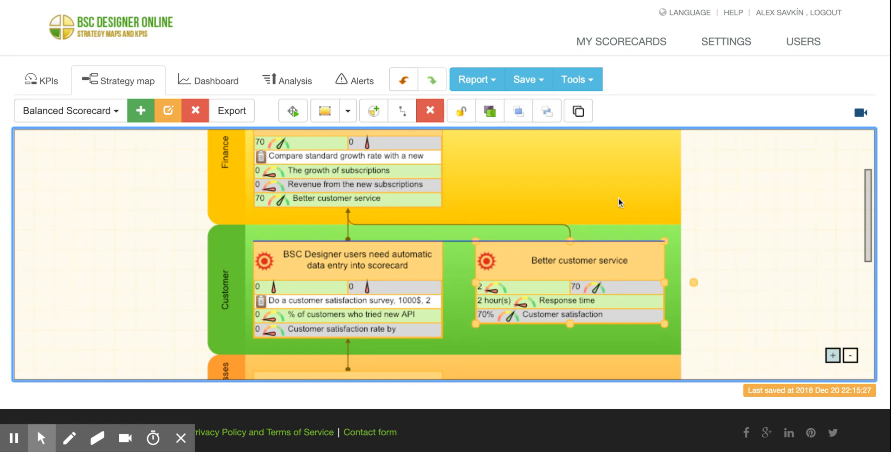
left_click_drag(863, 191, 860, 163)
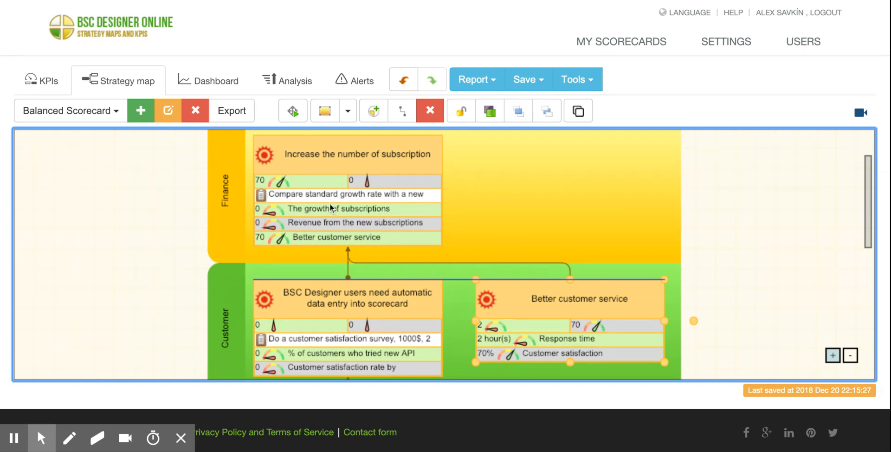
left_click(773, 199)
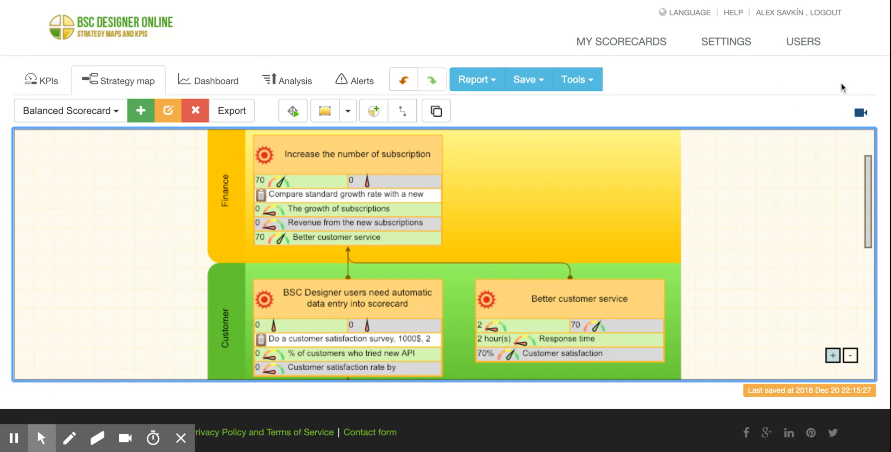
Look over the scorecard's dashboard and analysis views and return to the KPI list.
left_click(239, 88)
left_click(315, 88)
left_click(129, 89)
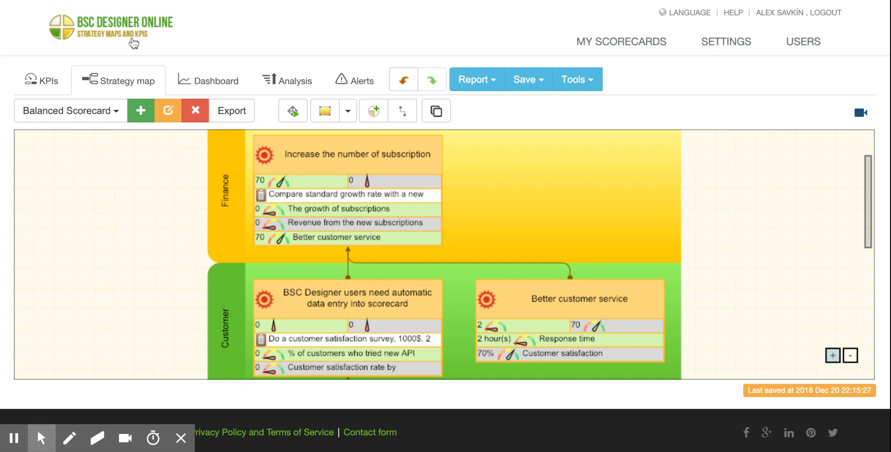
left_click(58, 84)
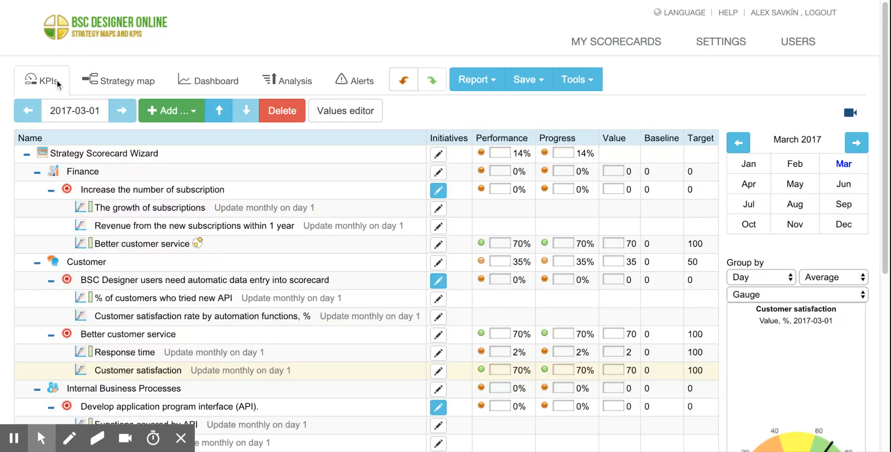
triple_click(599, 48)
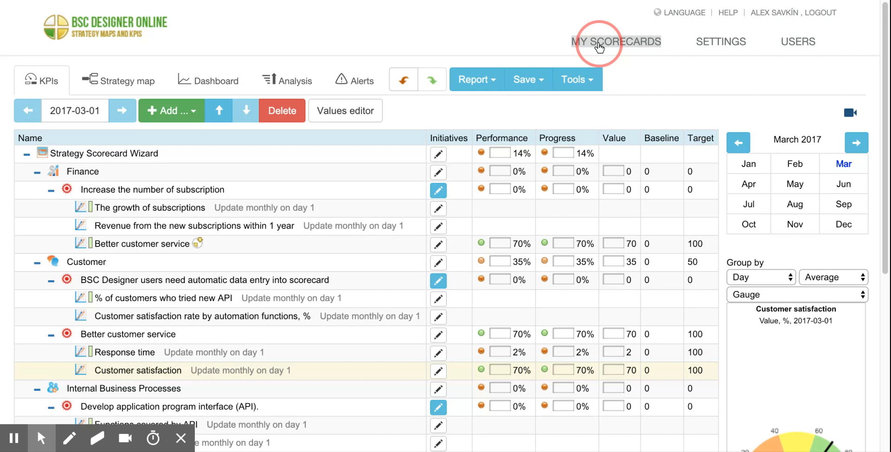
left_click(478, 38)
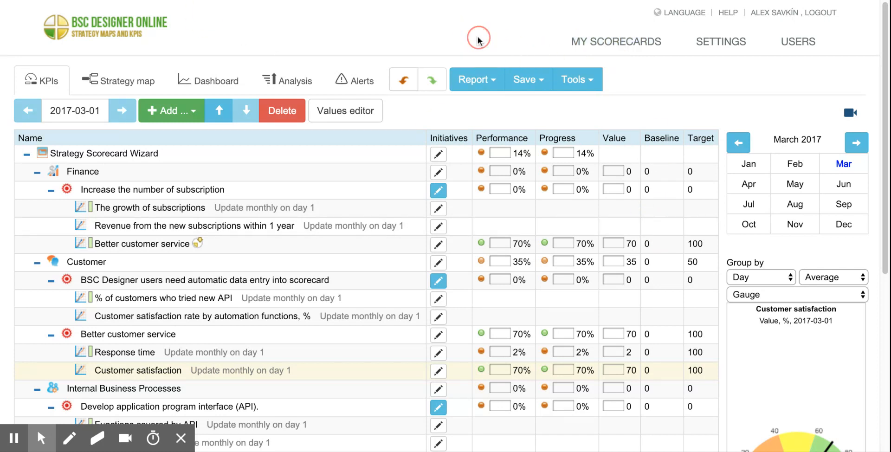